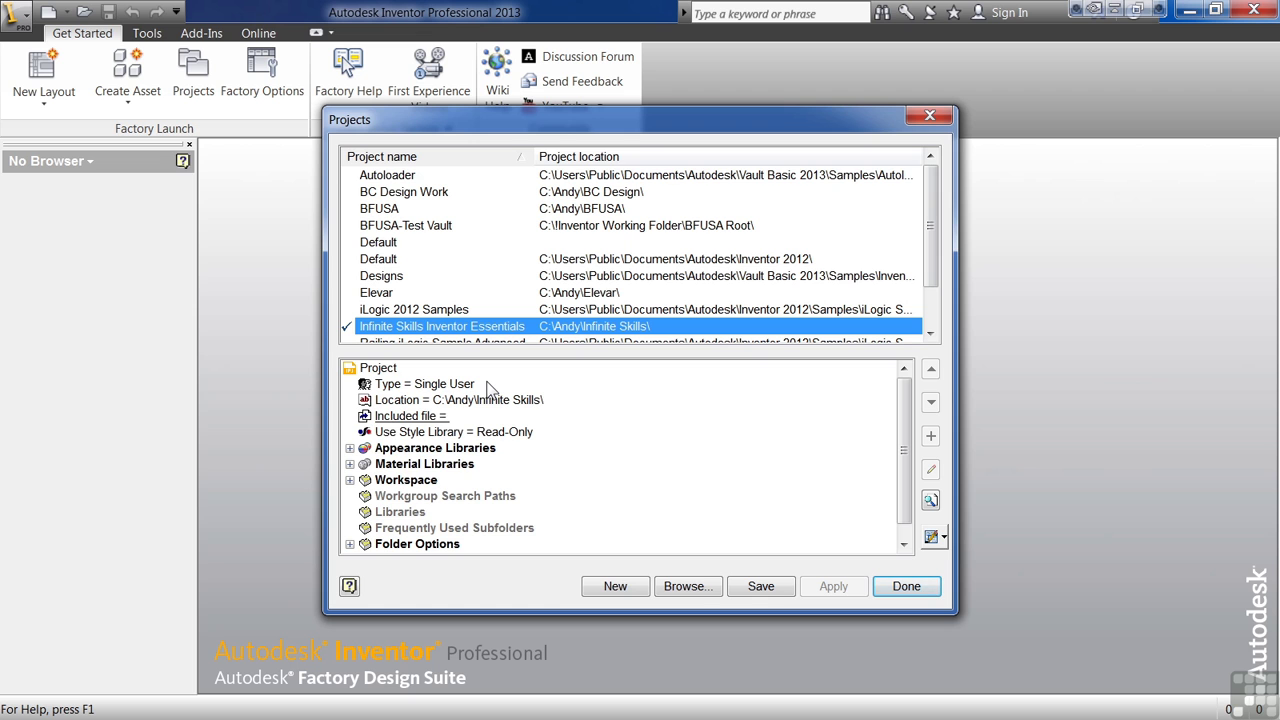
# - Examine the active project's style library access, appearance and material libraries, workspace, folder options and general options
pyautogui.click(531, 436)
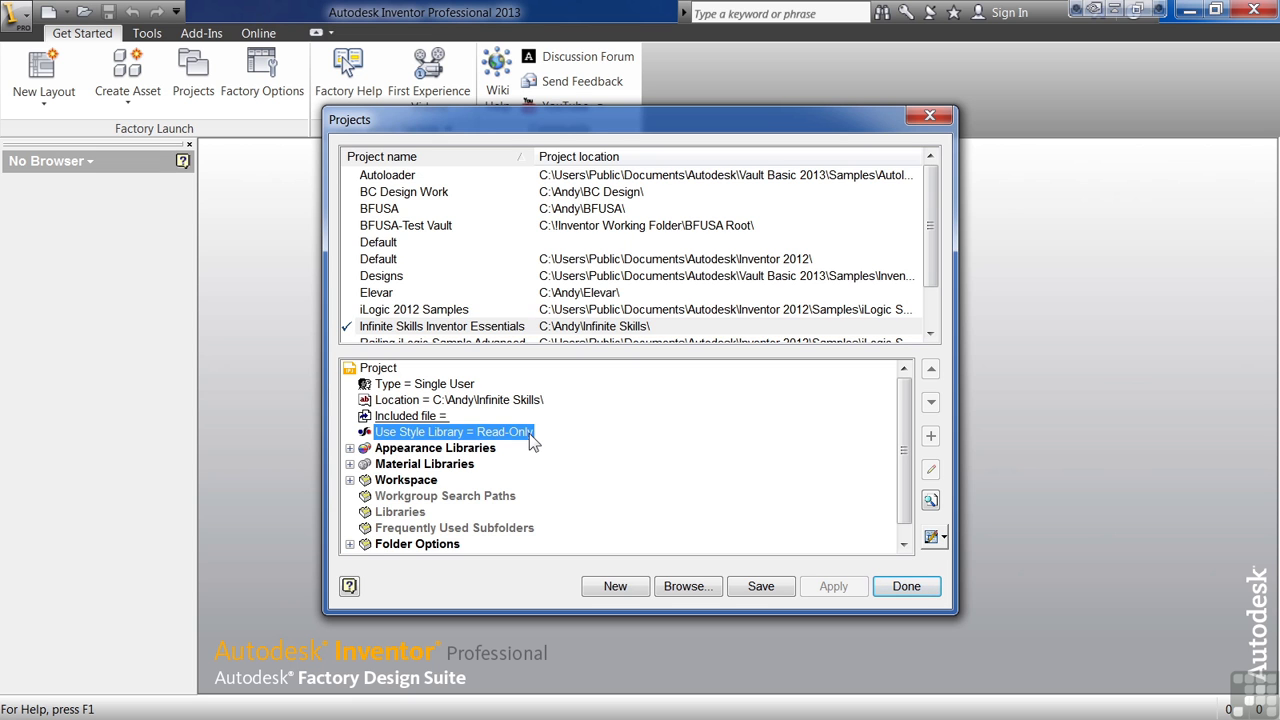
pyautogui.click(529, 433)
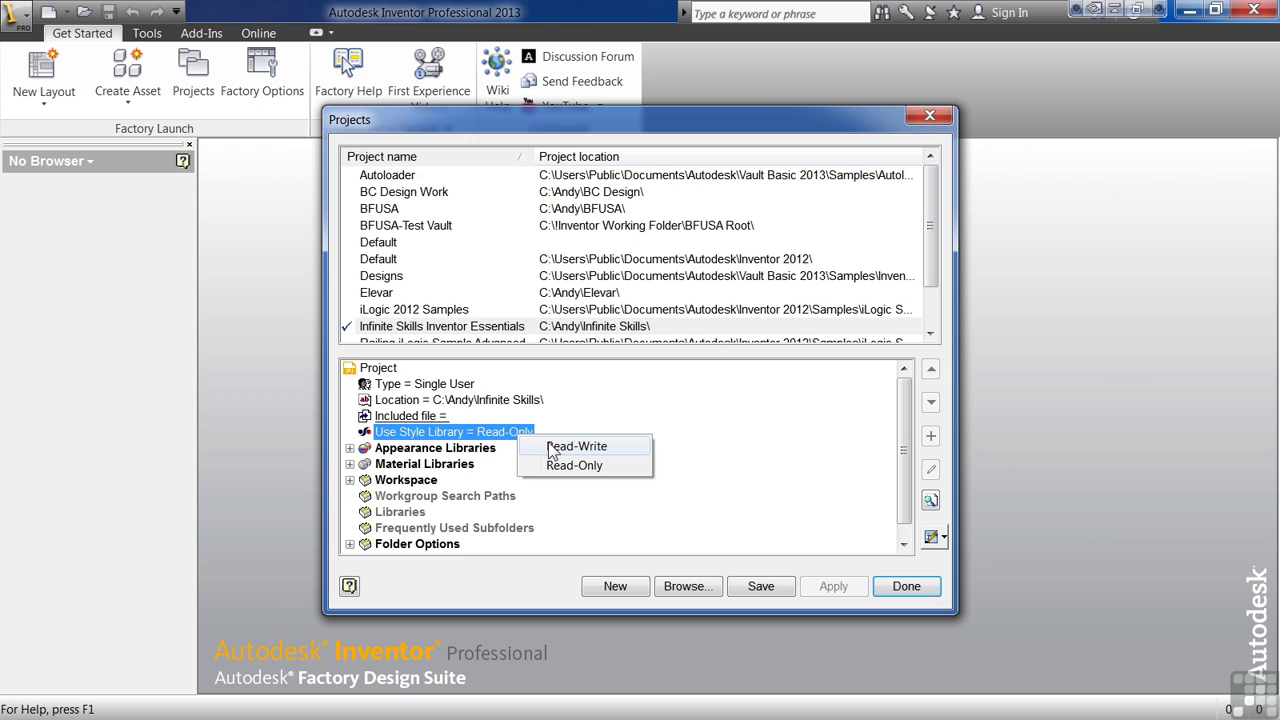
pyautogui.click(350, 448)
pyautogui.scroll(-1, 352, 458)
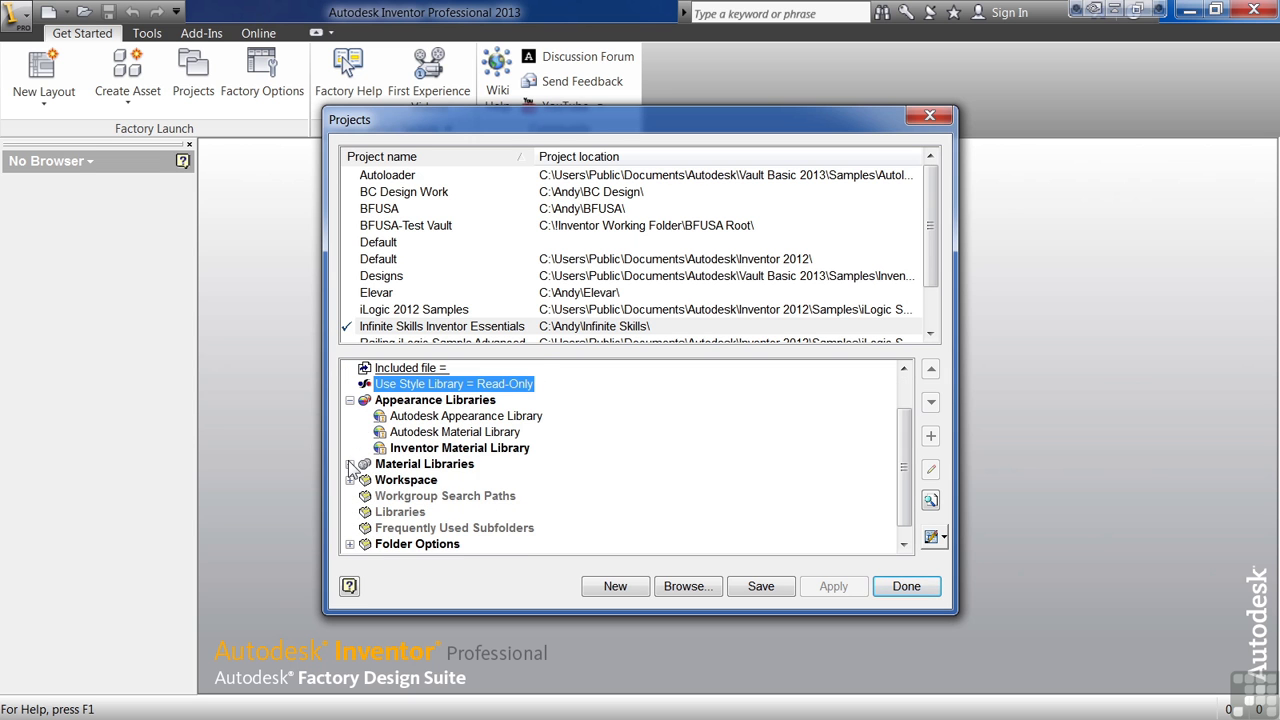
pyautogui.click(350, 464)
pyautogui.scroll(-1, 352, 468)
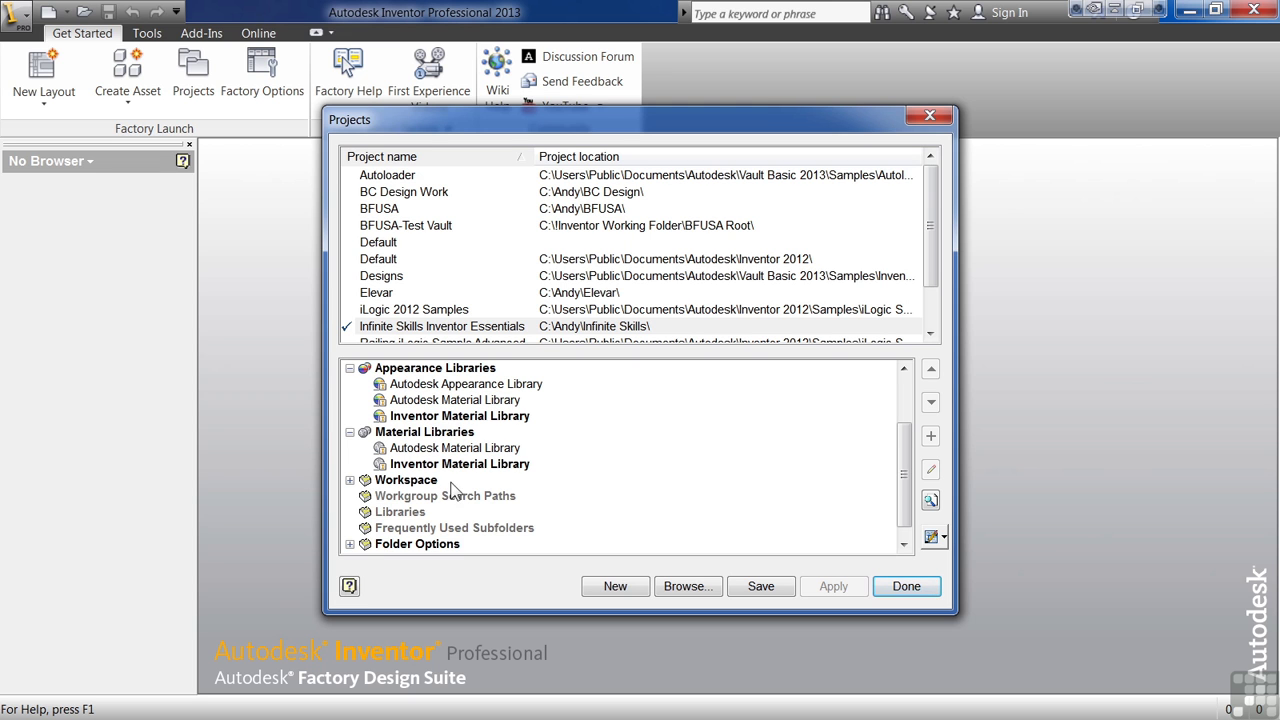
pyautogui.click(350, 480)
pyautogui.scroll(-1, 357, 487)
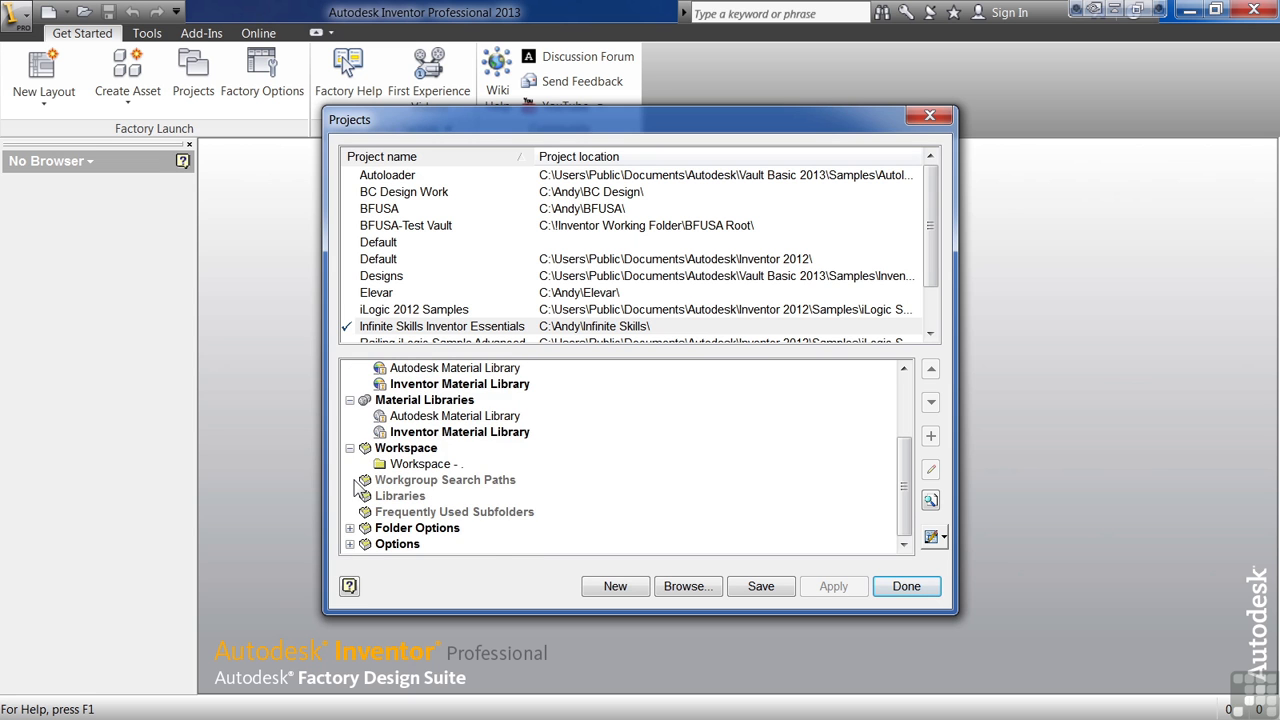
pyautogui.click(350, 528)
pyautogui.scroll(-1, 361, 512)
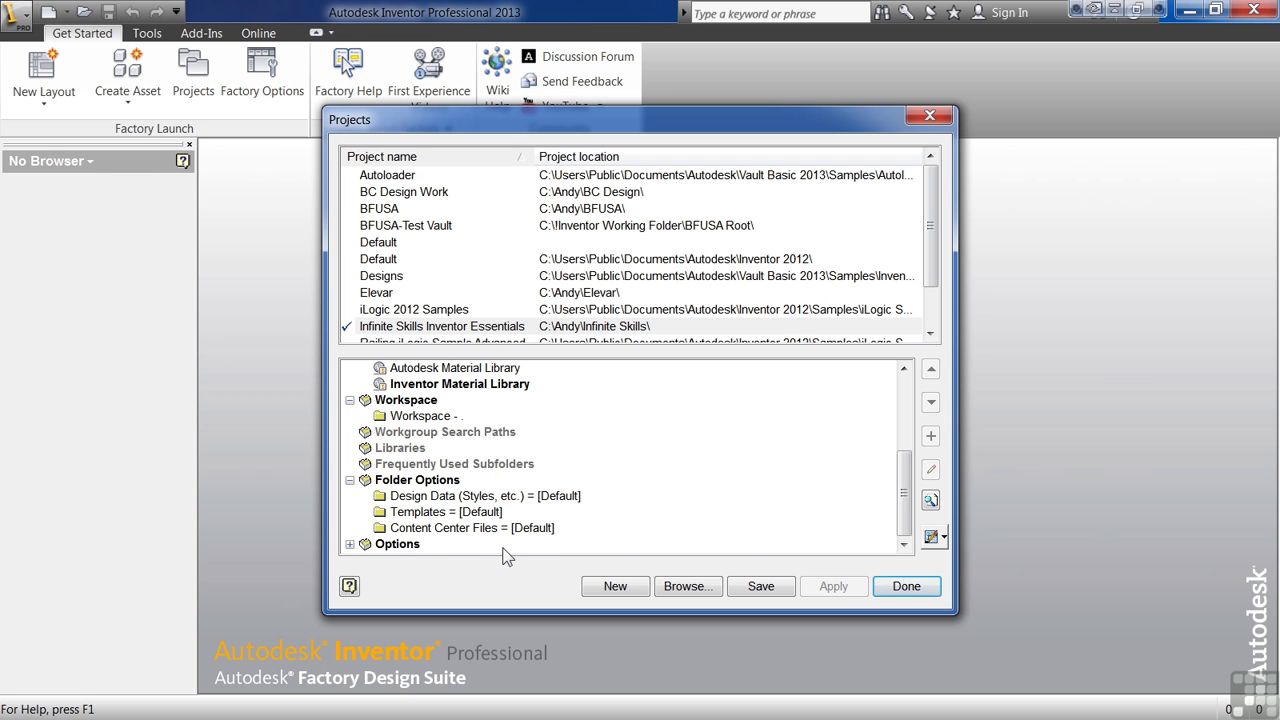
pyautogui.click(350, 544)
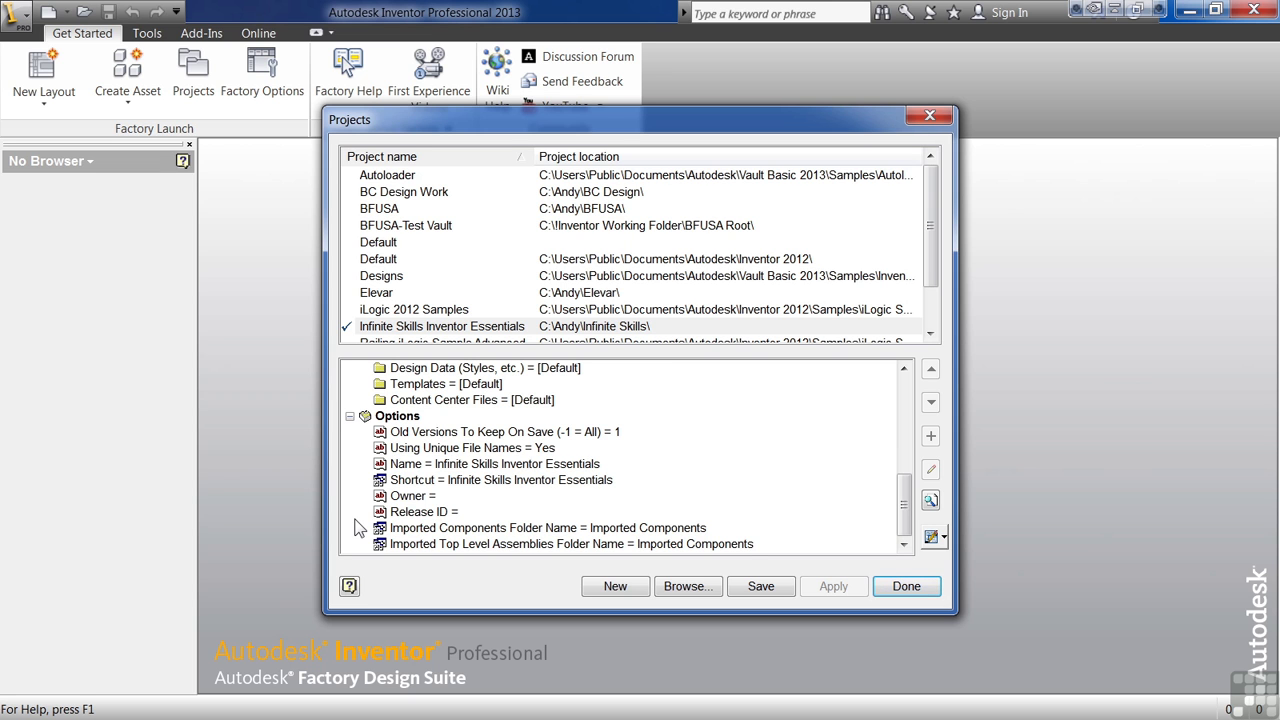
# - Set the number of old versions to keep on save to 3 for the Infinite Skills Inventor Essentials project
pyautogui.click(525, 431)
pyautogui.rightClick(527, 432)
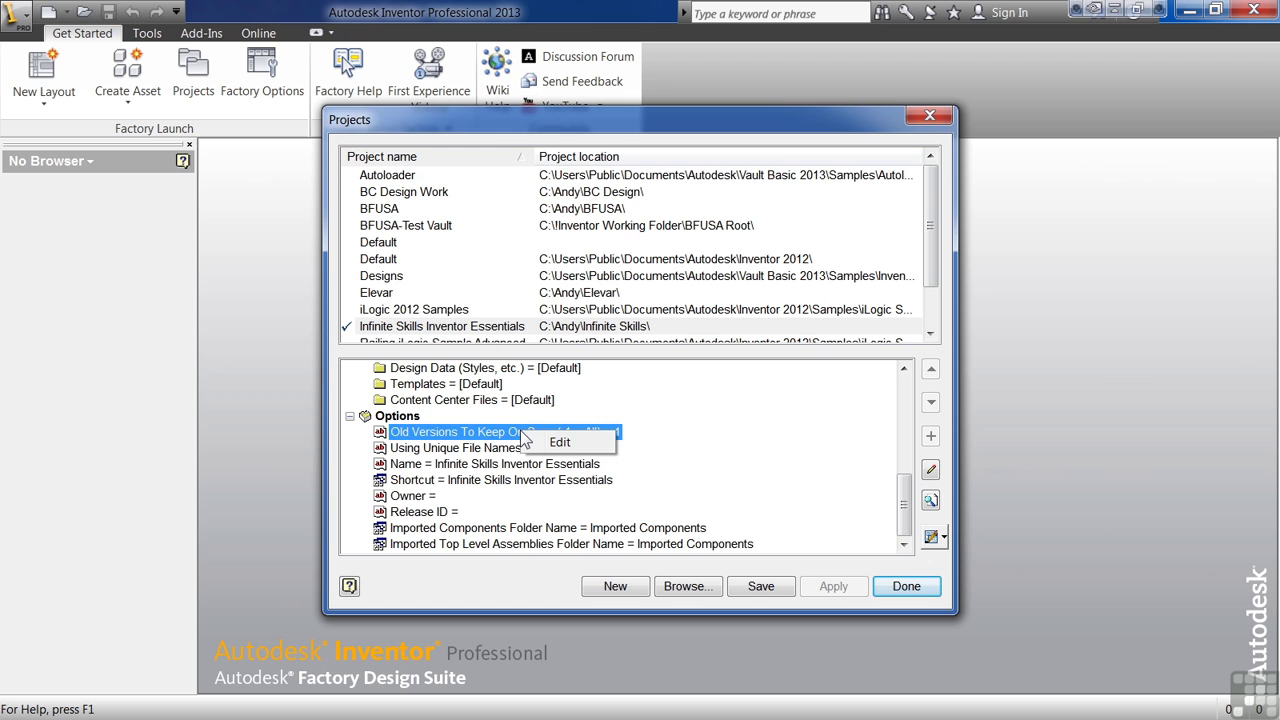
pyautogui.click(576, 443)
pyautogui.write('3')
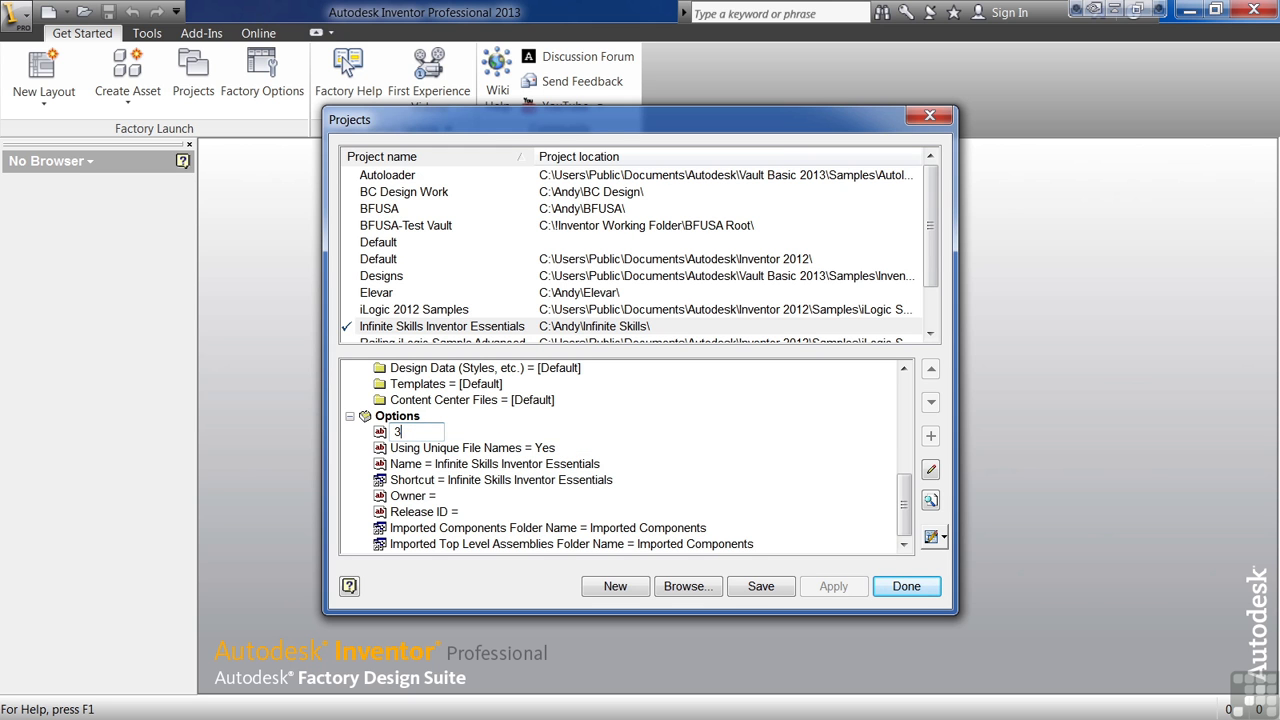
pyautogui.press('Return')
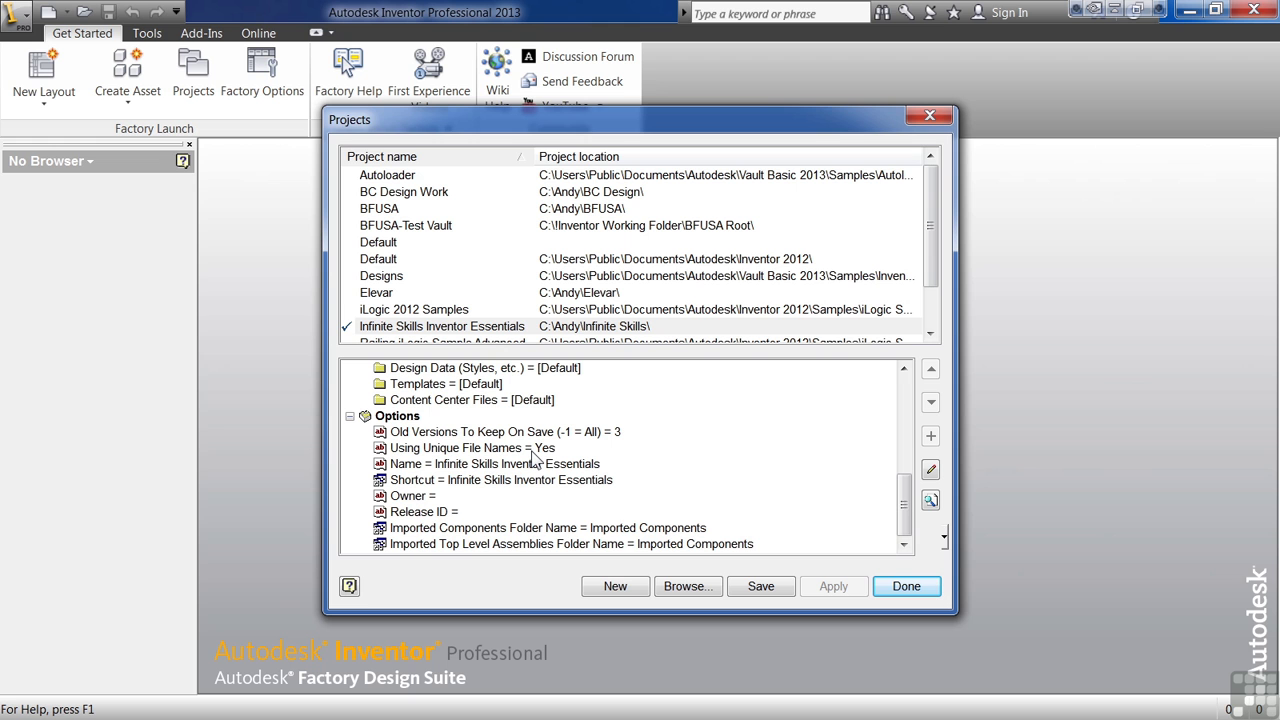
# - Start creating a new project, saving the changes to the current project and accepting its migration to the current release
pyautogui.click(615, 588)
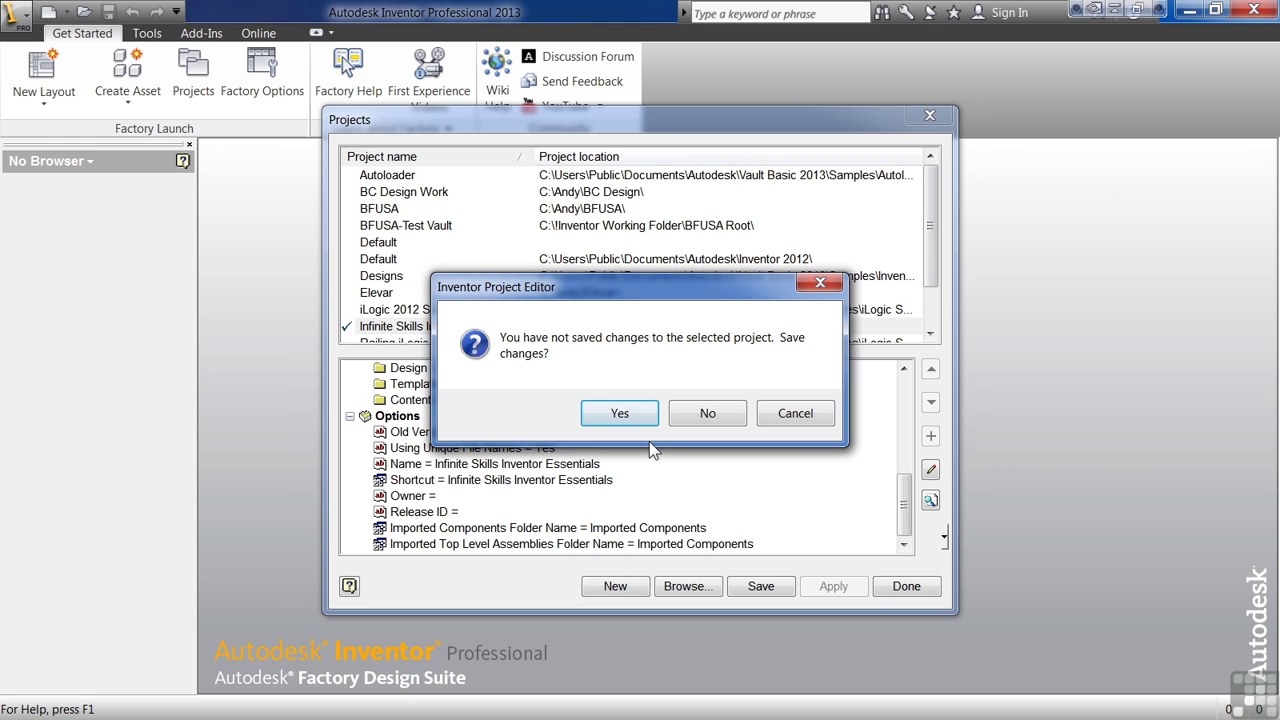
pyautogui.click(624, 416)
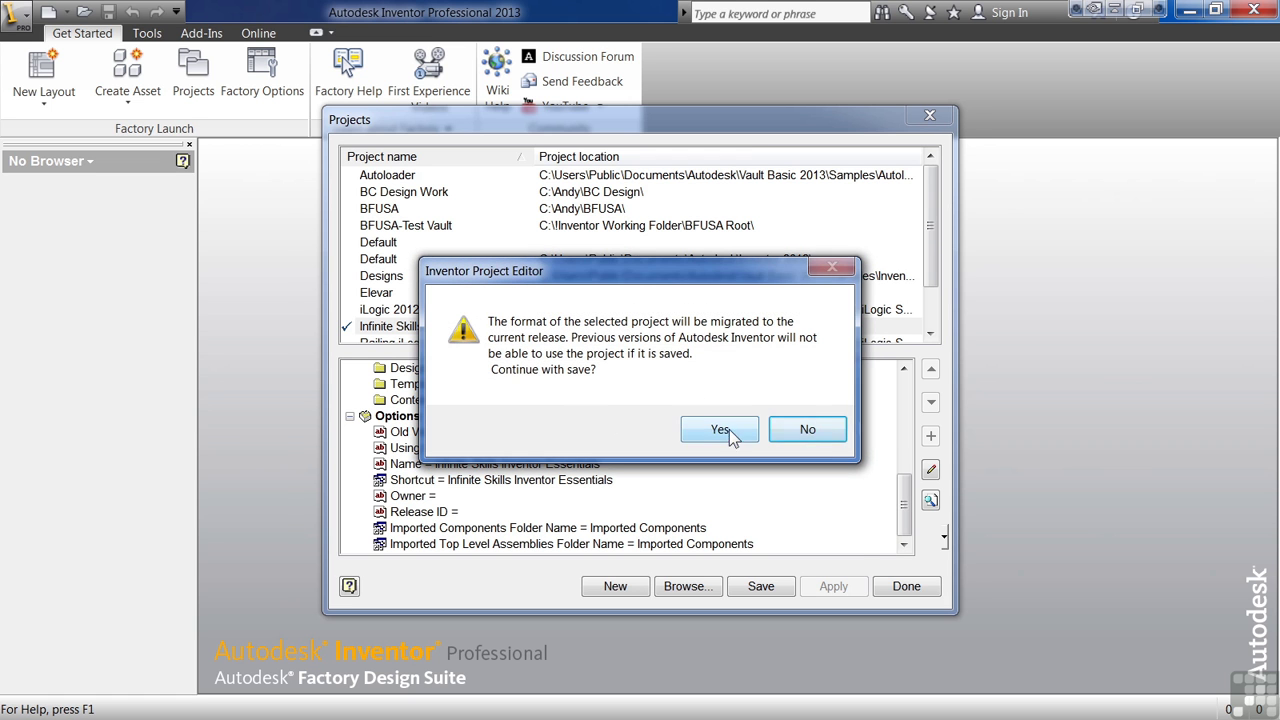
pyautogui.click(722, 429)
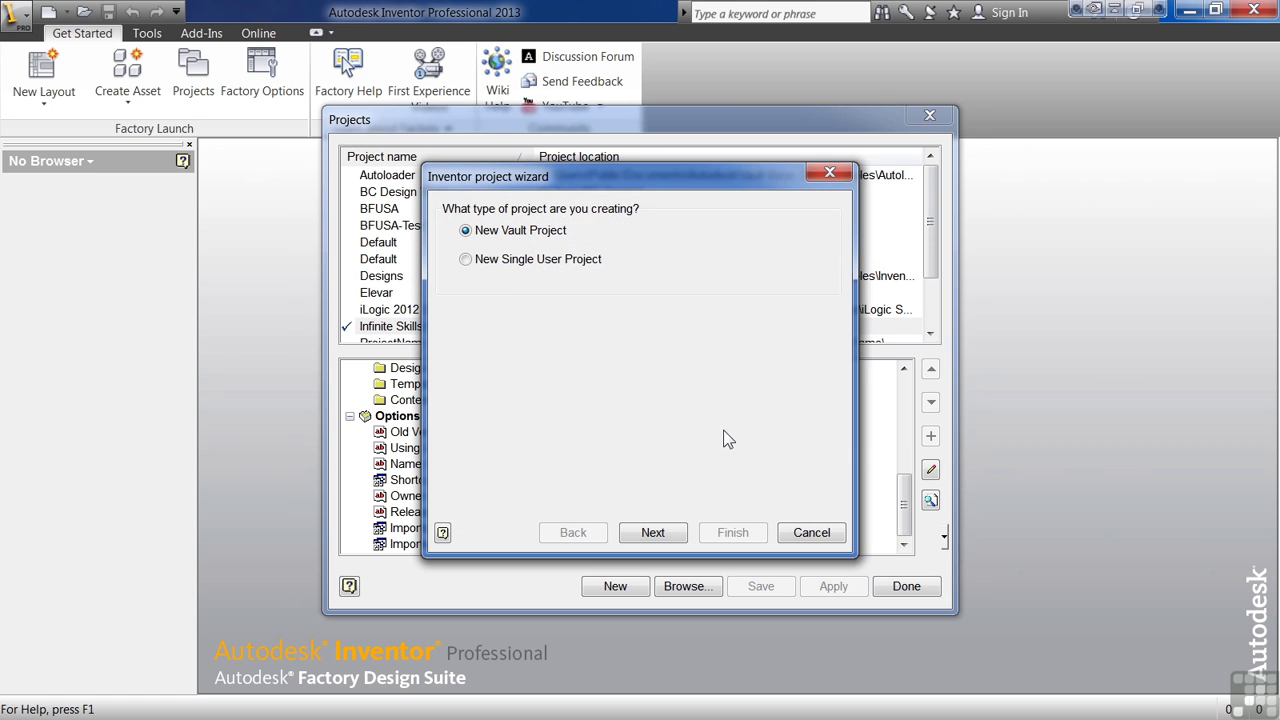
# - Create a single user project named ProjectNameIE without any libraries, letting its project folder be created
pyautogui.click(487, 264)
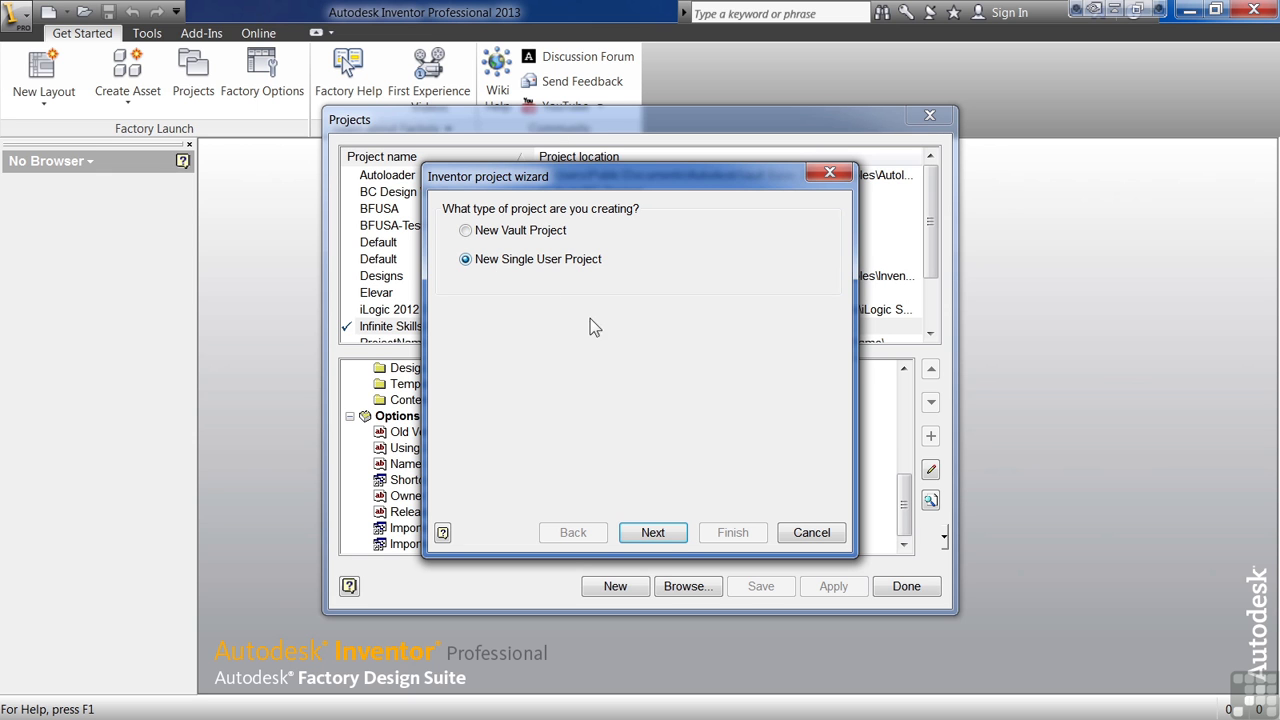
pyautogui.click(652, 532)
pyautogui.click(537, 248)
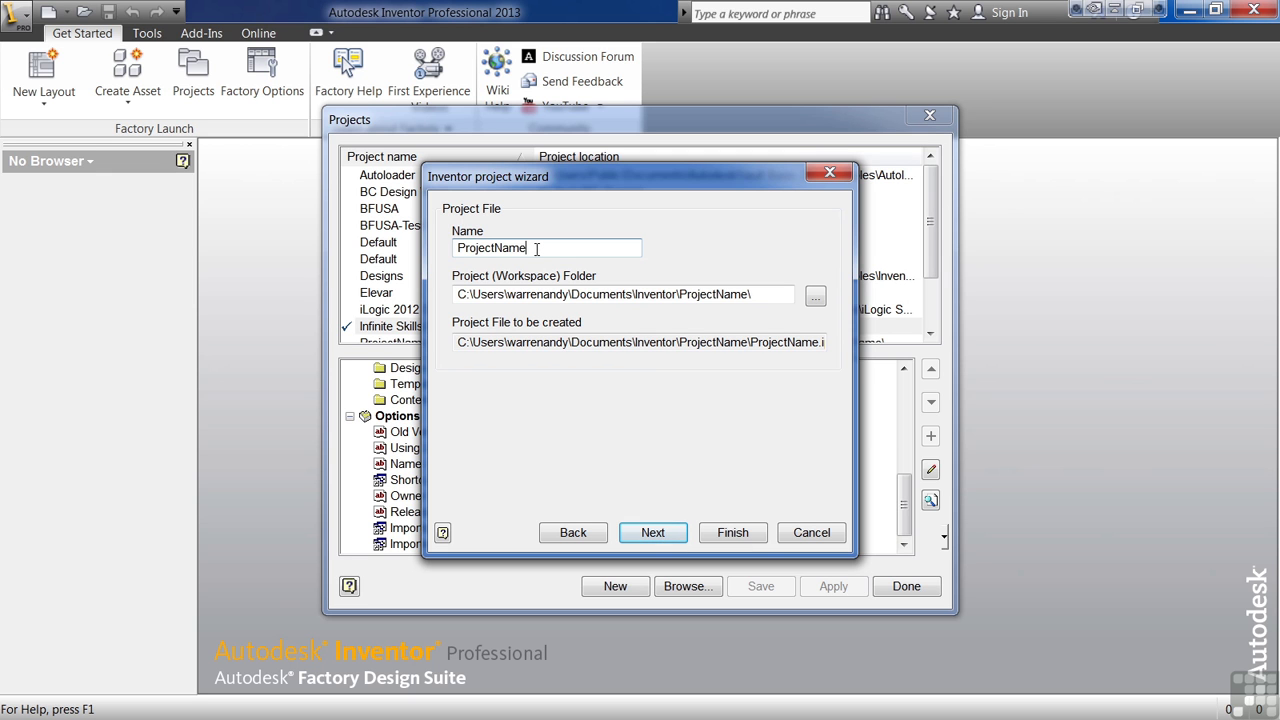
pyautogui.write('E')
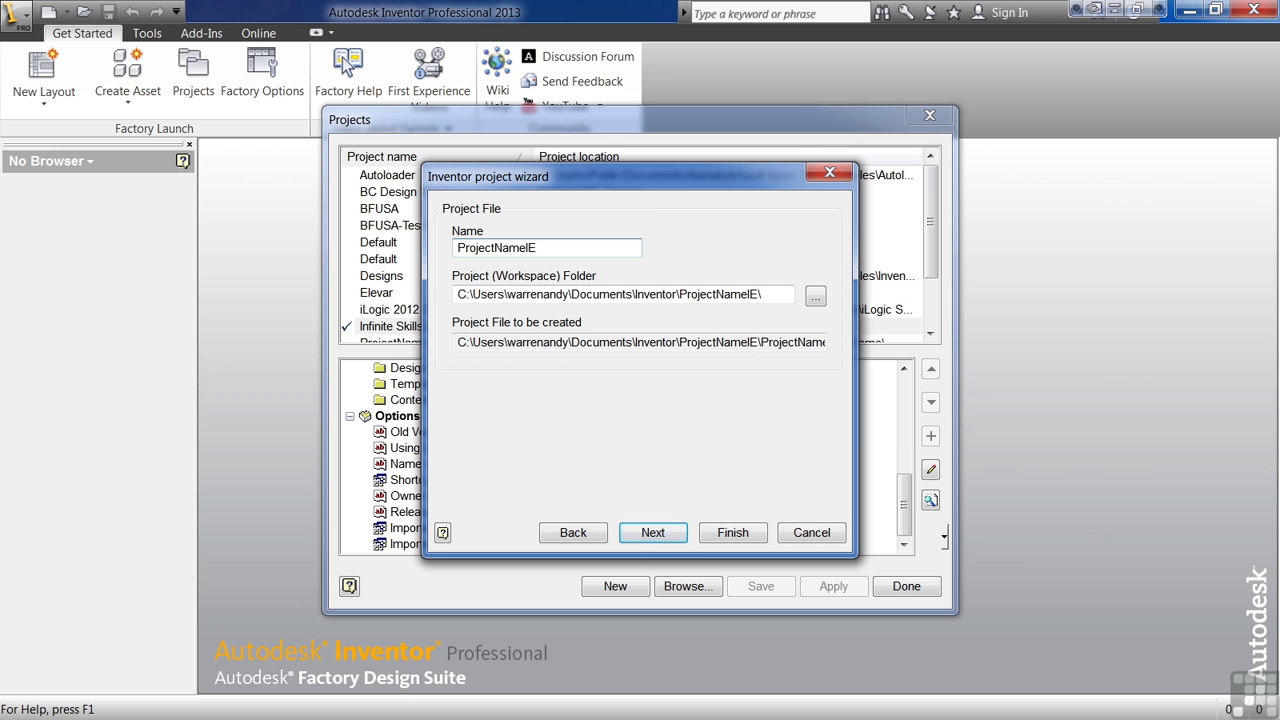
pyautogui.click(652, 534)
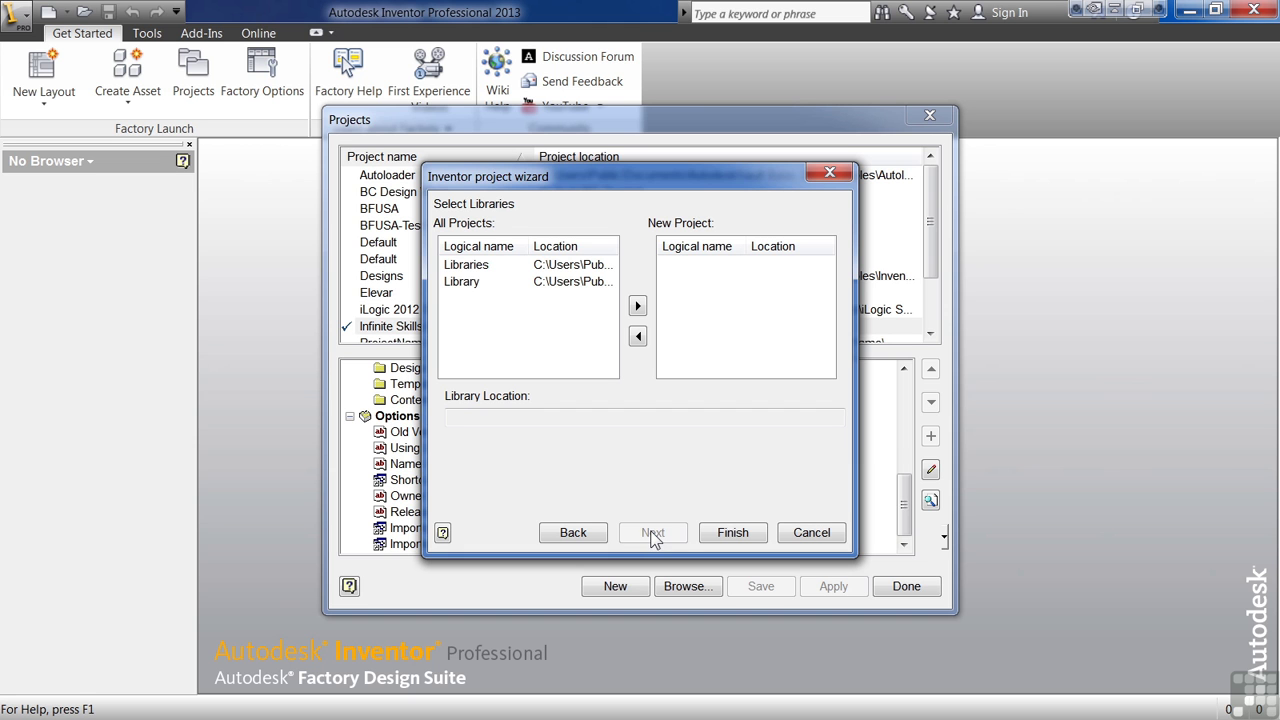
pyautogui.click(726, 534)
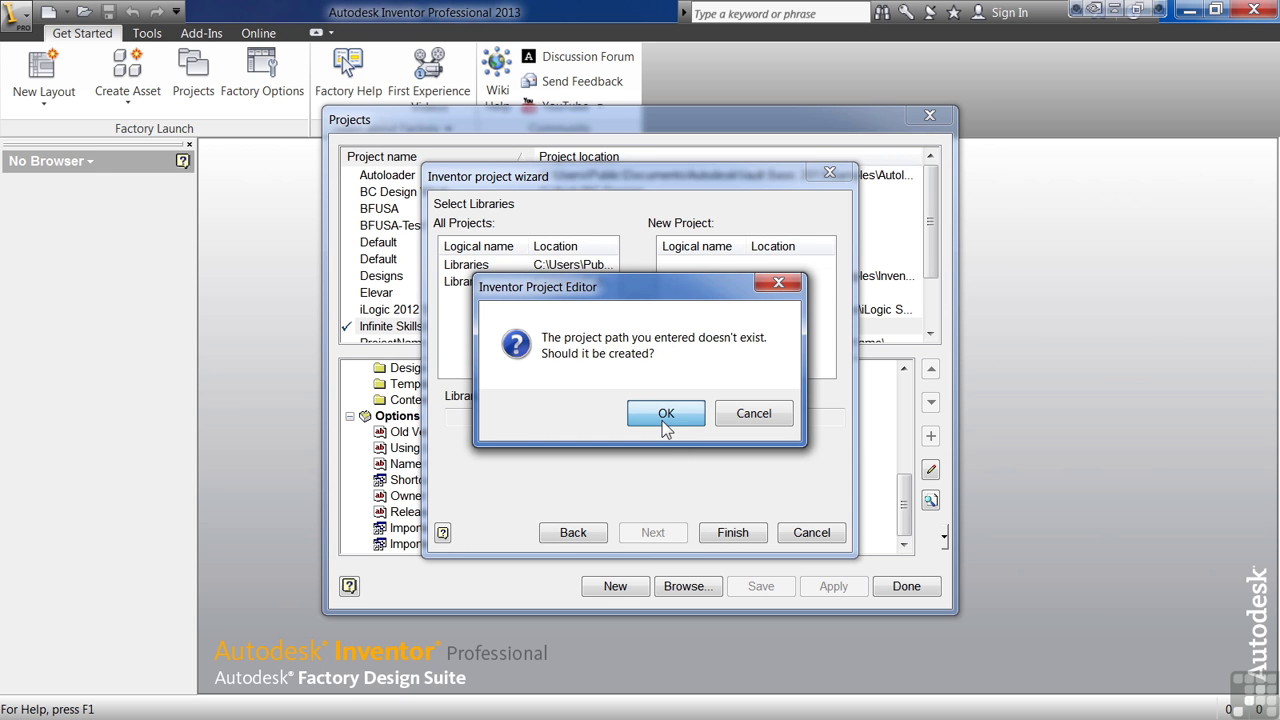
pyautogui.click(666, 415)
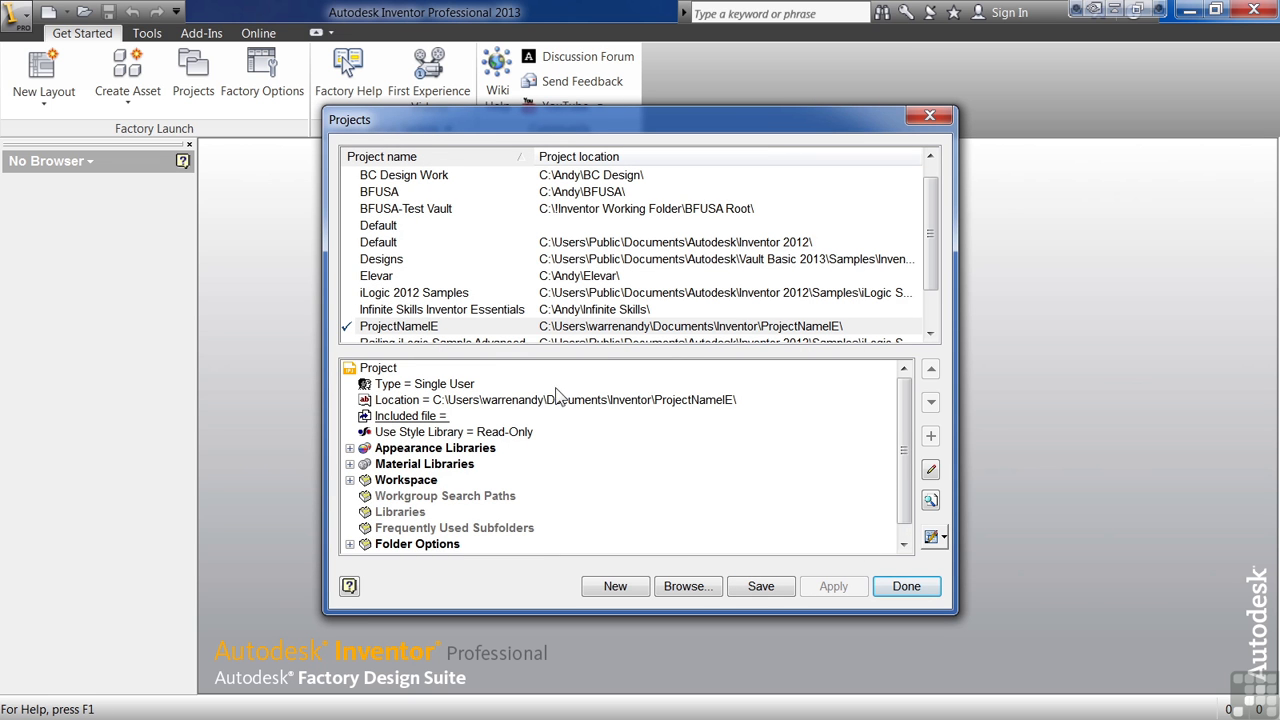
# - Make Infinite Skills Inventor Essentials the active project and delete the ProjectNameIE project
pyautogui.doubleClick(463, 312)
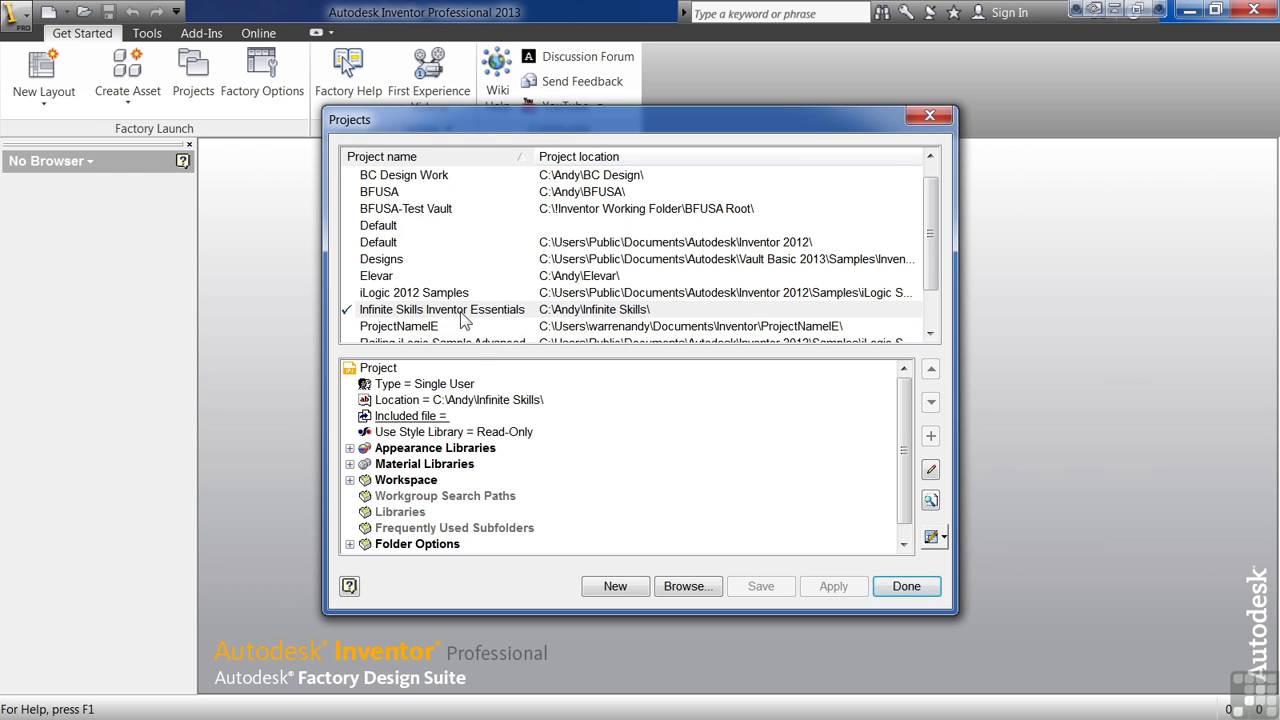
pyautogui.click(425, 330)
pyautogui.rightClick(421, 332)
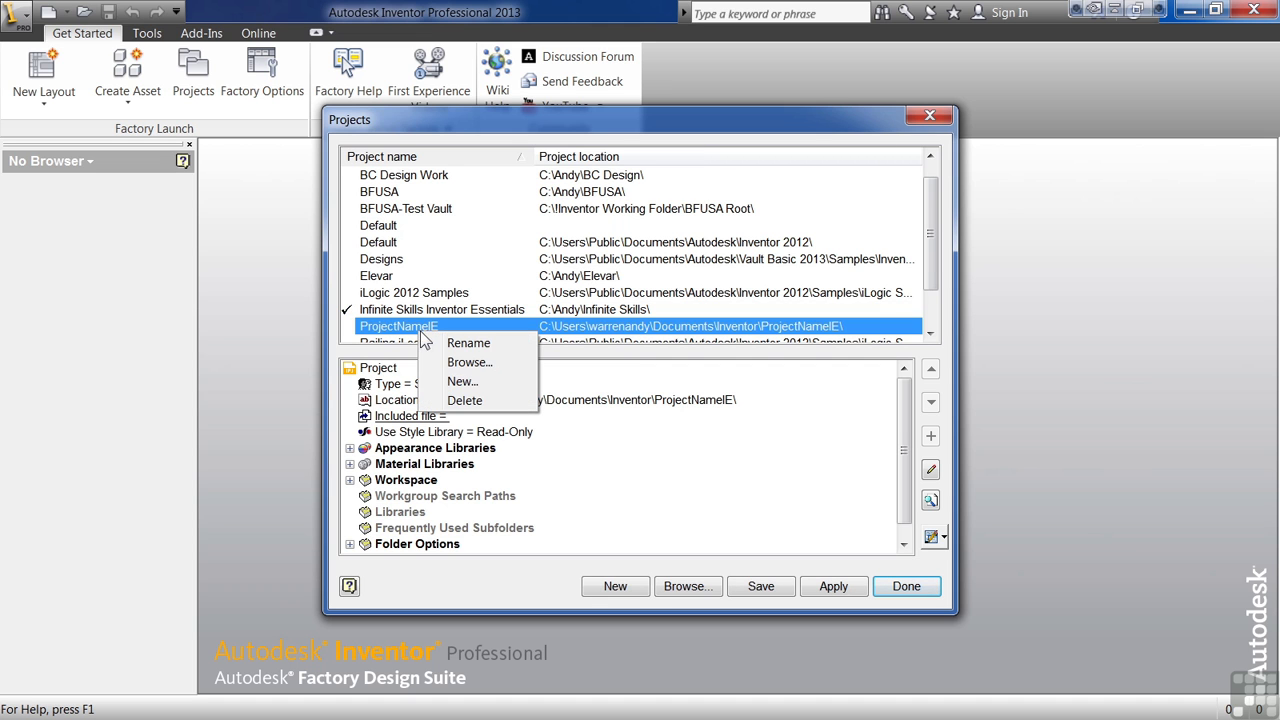
pyautogui.click(464, 401)
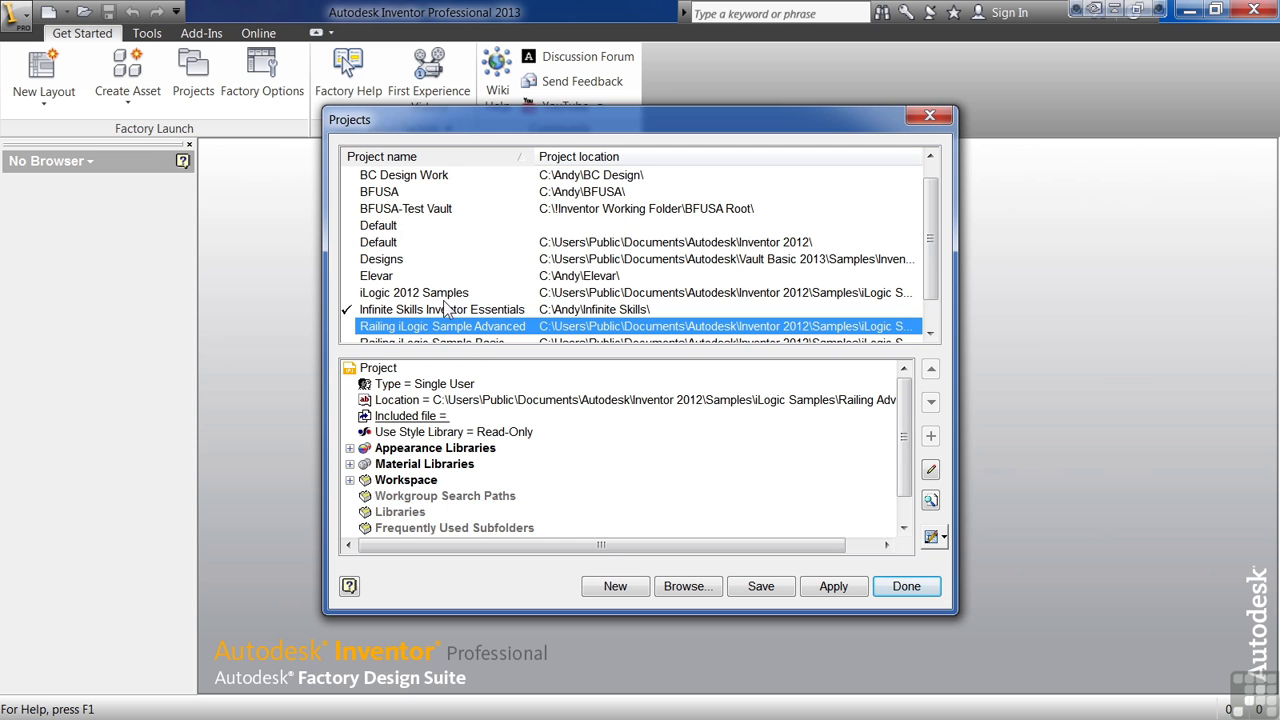
# - Make Designs the active project and open Pad Lock.iam from the Padlock Assemblies folder
pyautogui.doubleClick(429, 262)
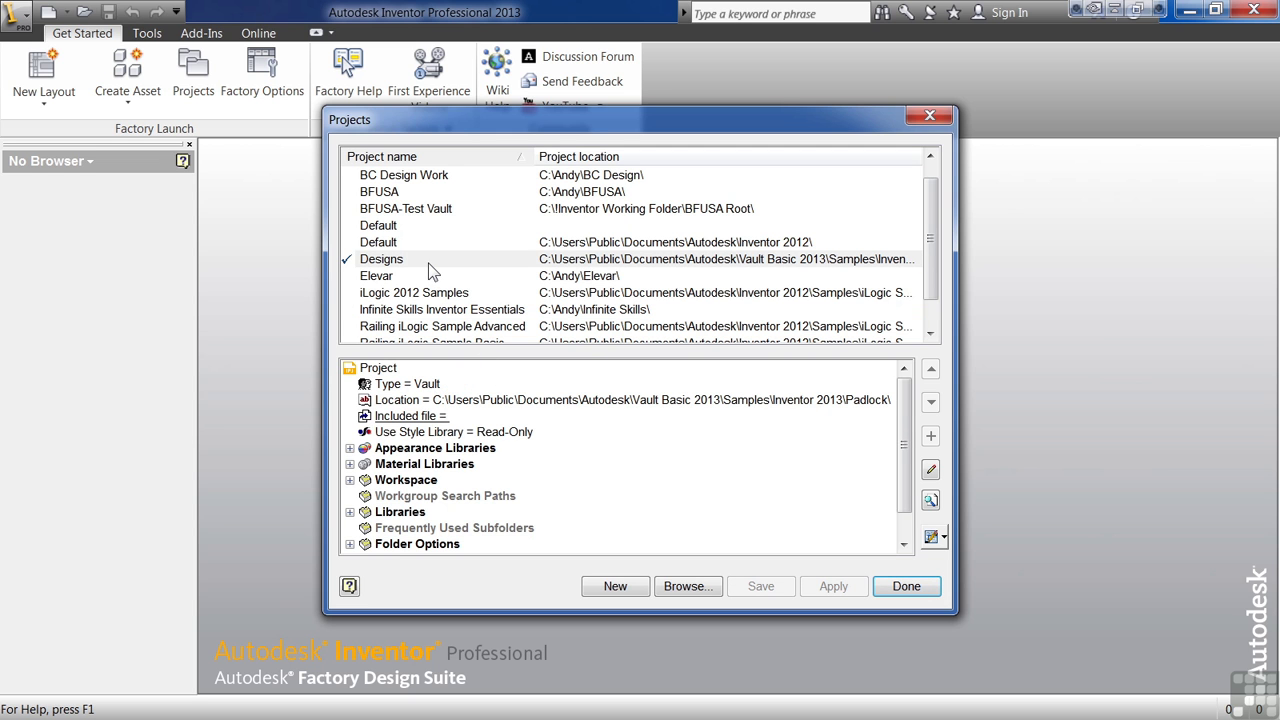
pyautogui.click(900, 586)
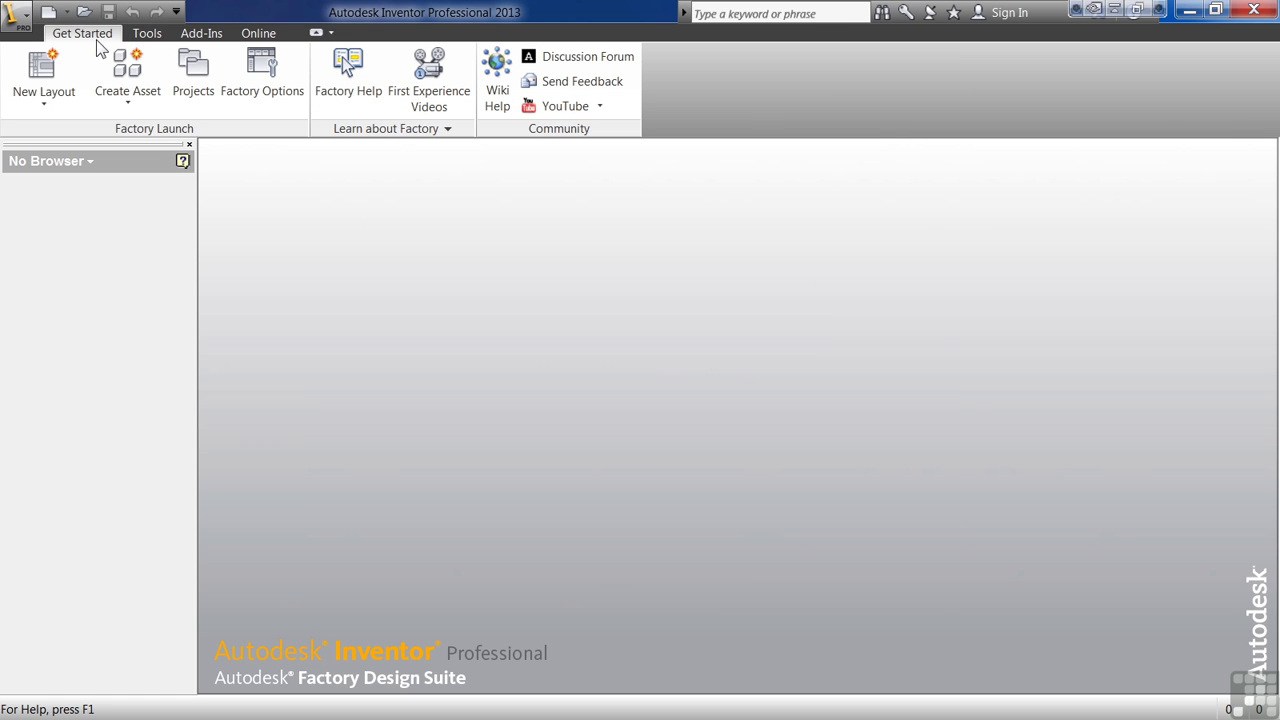
pyautogui.click(84, 11)
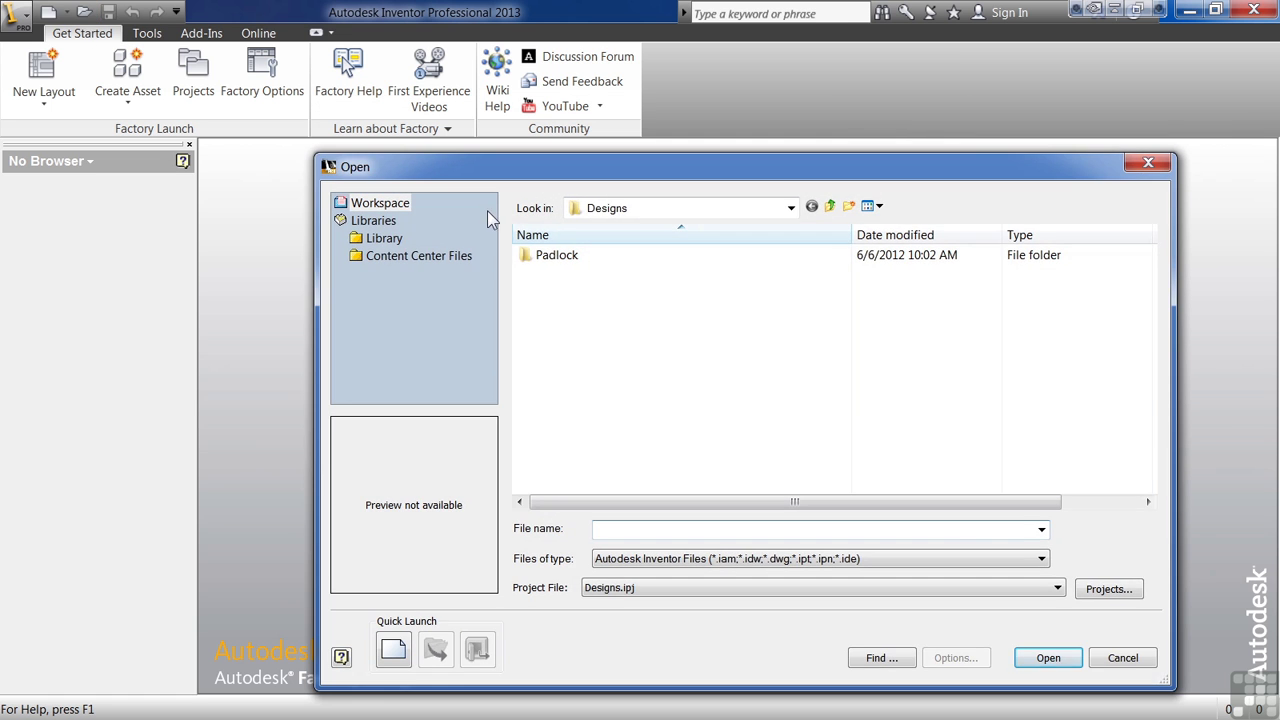
pyautogui.doubleClick(560, 258)
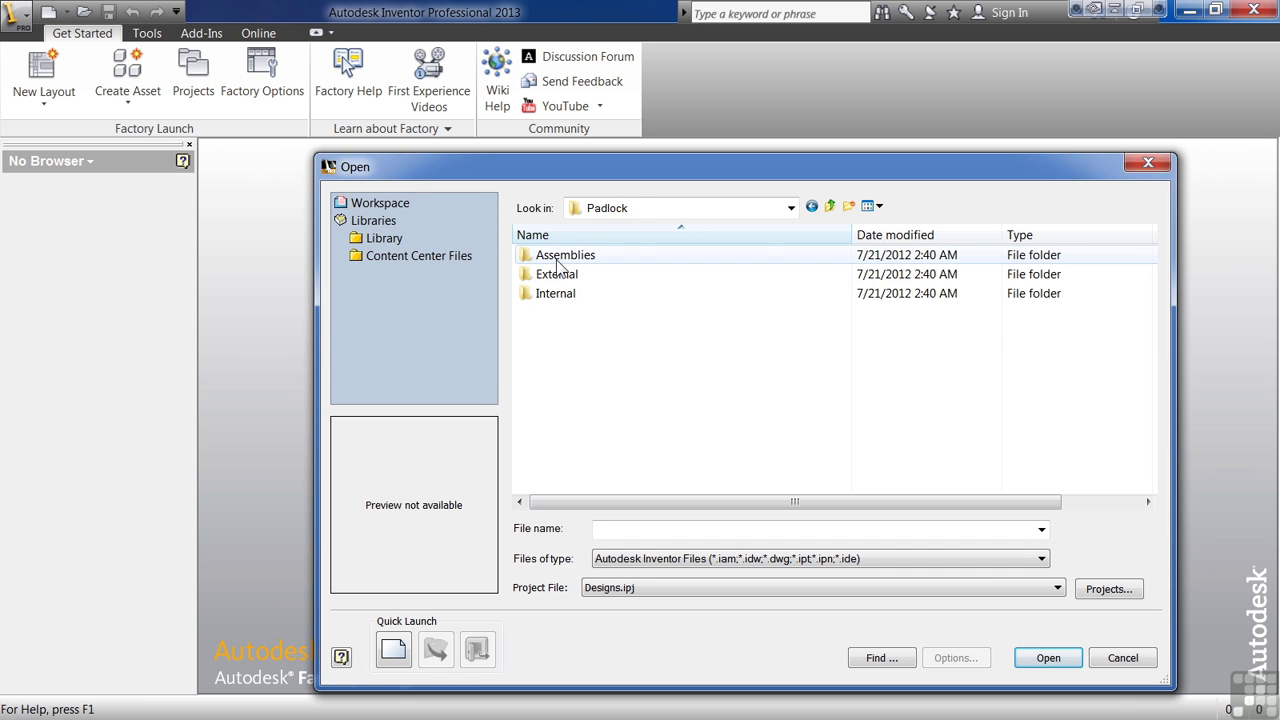
pyautogui.doubleClick(561, 260)
pyautogui.doubleClick(568, 373)
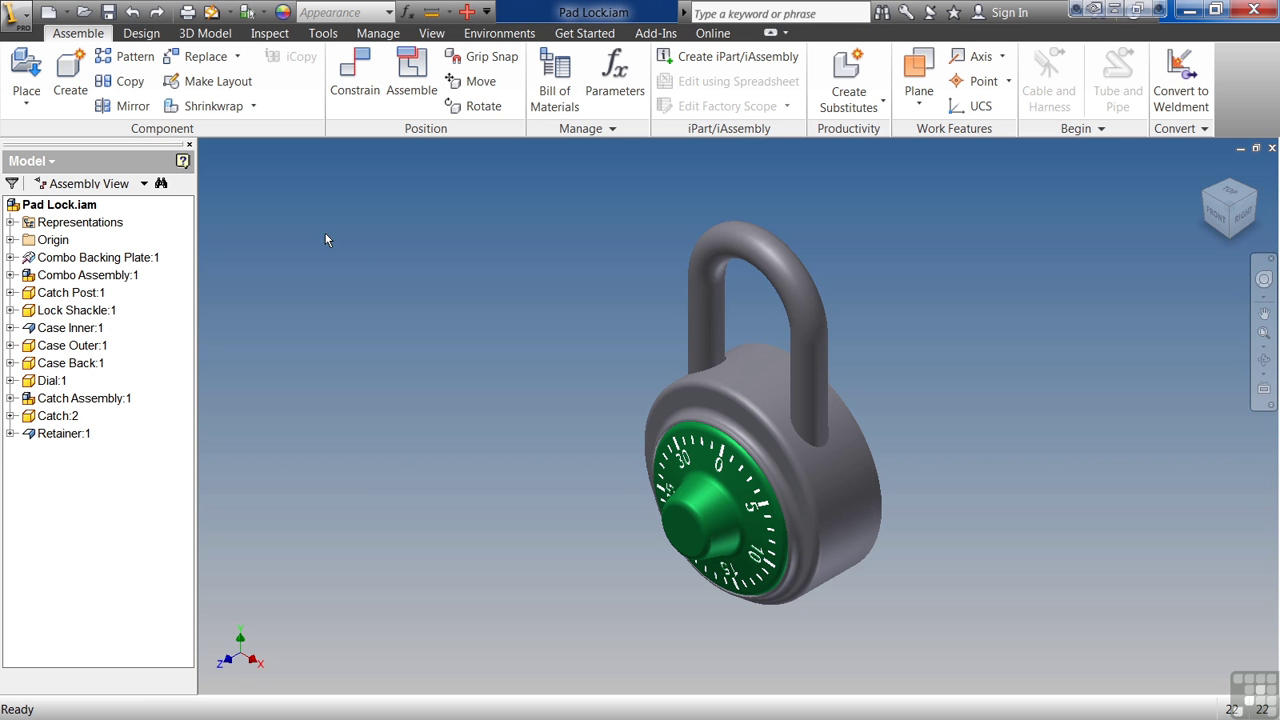
# - Set up Pack and Go for the padlock assembly to C:\Test\Padlock\ with the folder hierarchy kept, and search for its referenced files
pyautogui.click(26, 20)
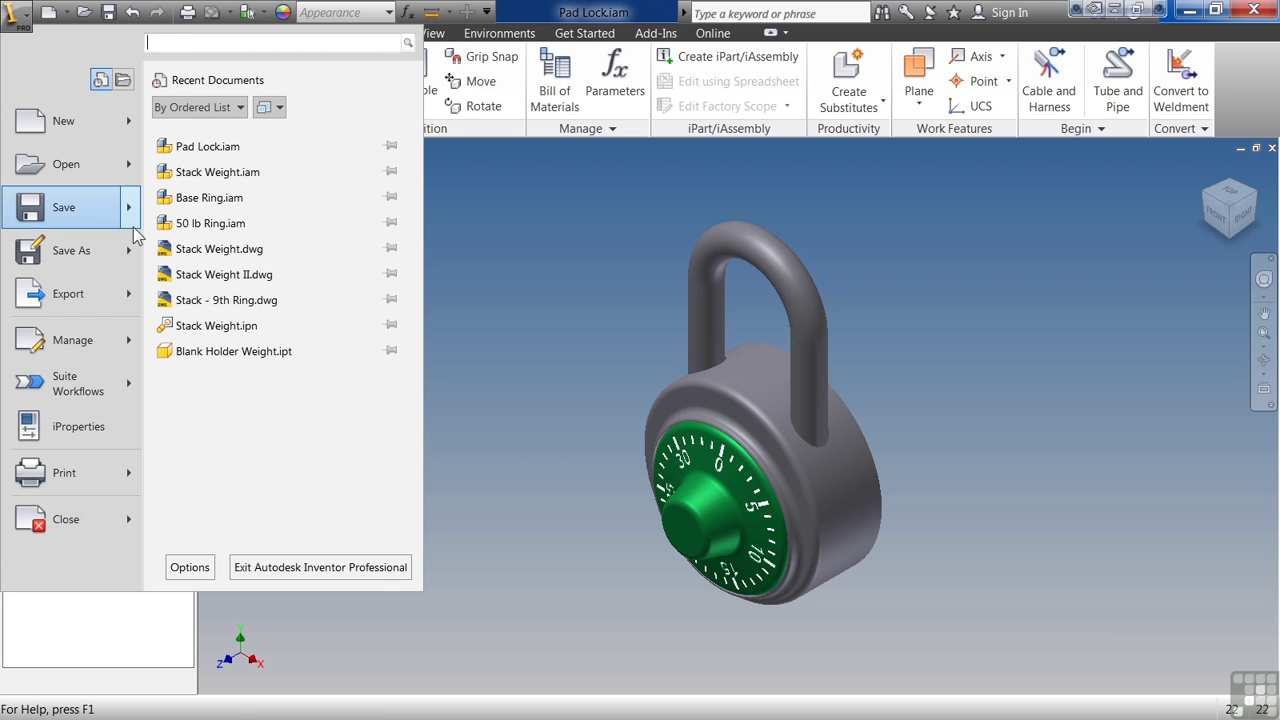
pyautogui.moveTo(71, 250)
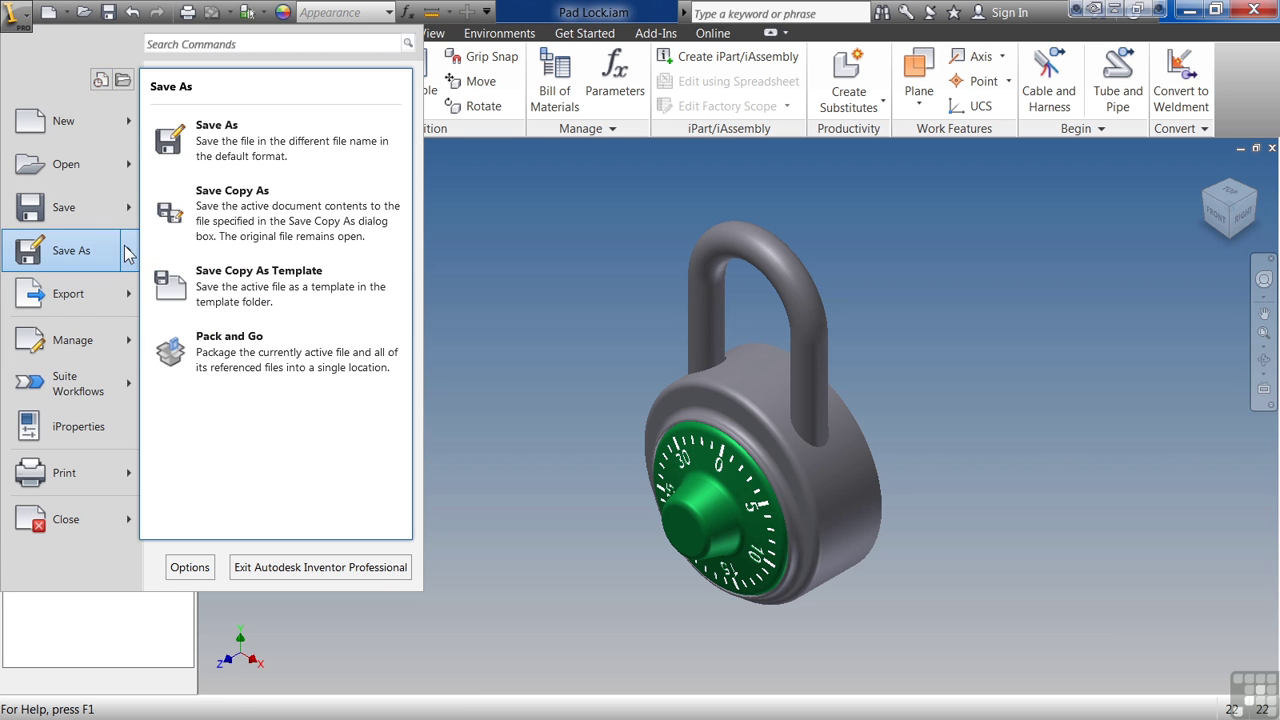
pyautogui.click(228, 358)
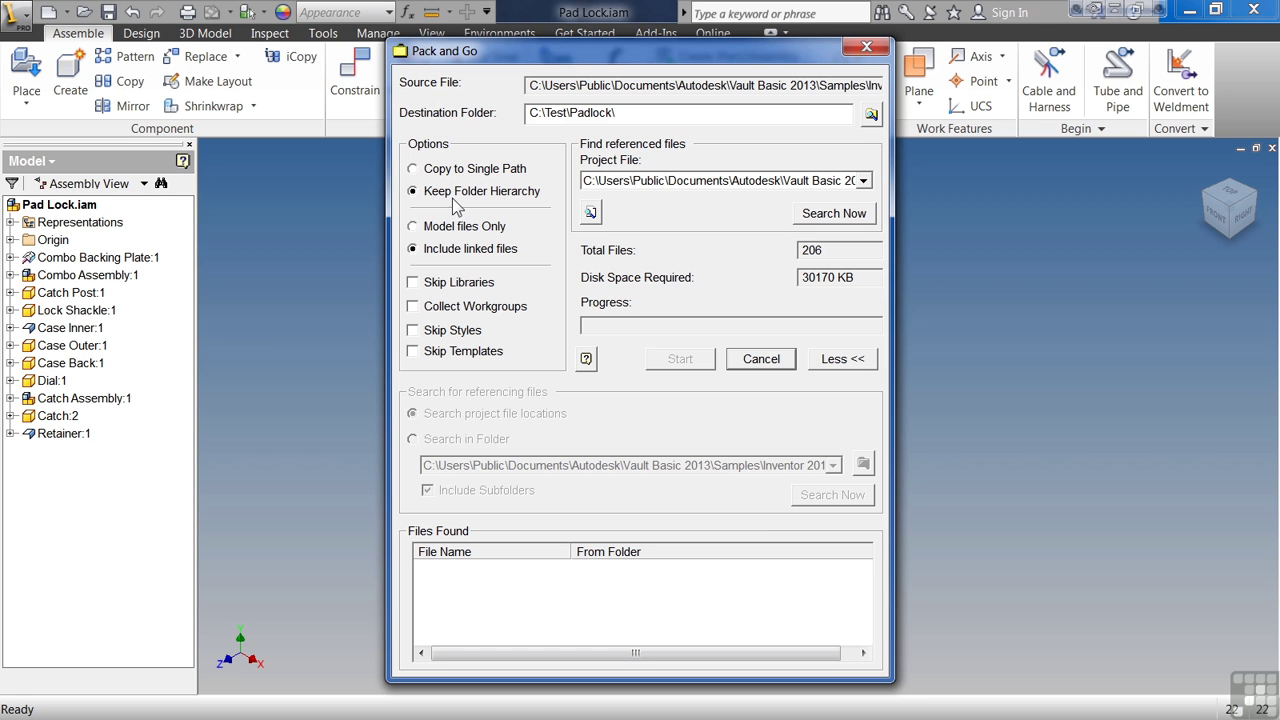
pyautogui.click(815, 216)
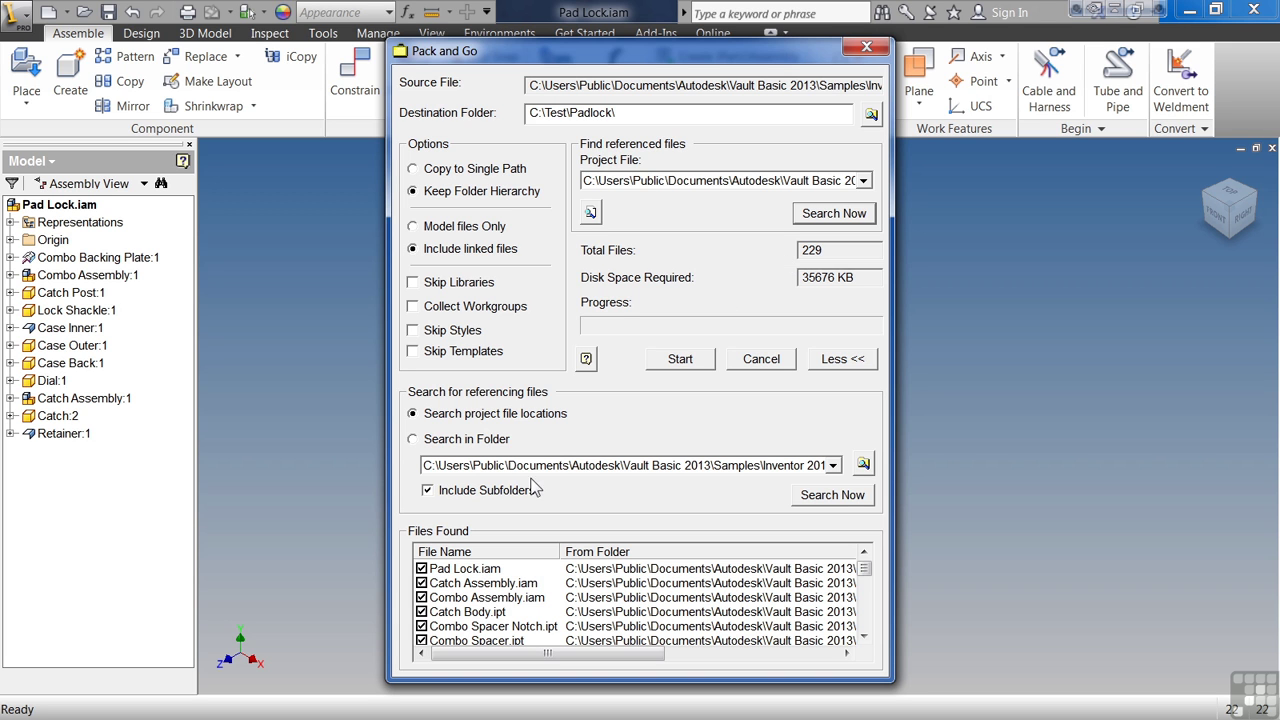
# - Add the referencing files found in the project file locations and run the packaging, creating the missing destination folder
pyautogui.click(812, 500)
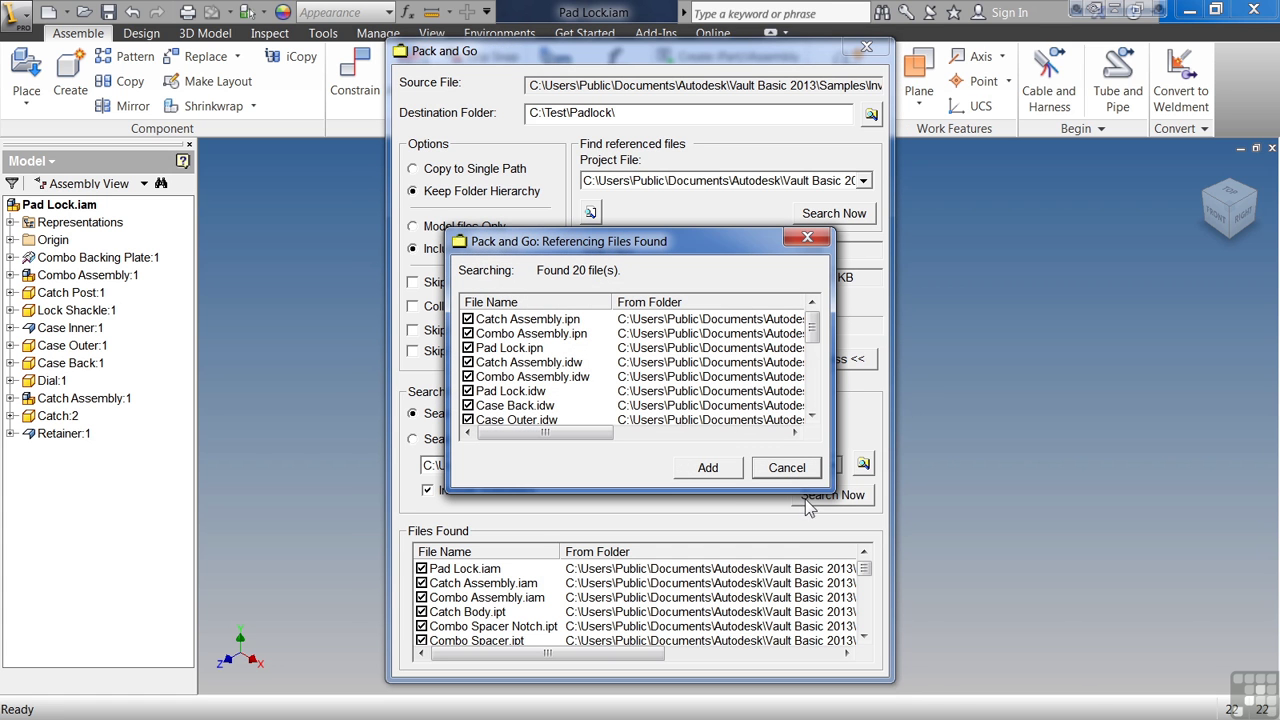
pyautogui.click(710, 470)
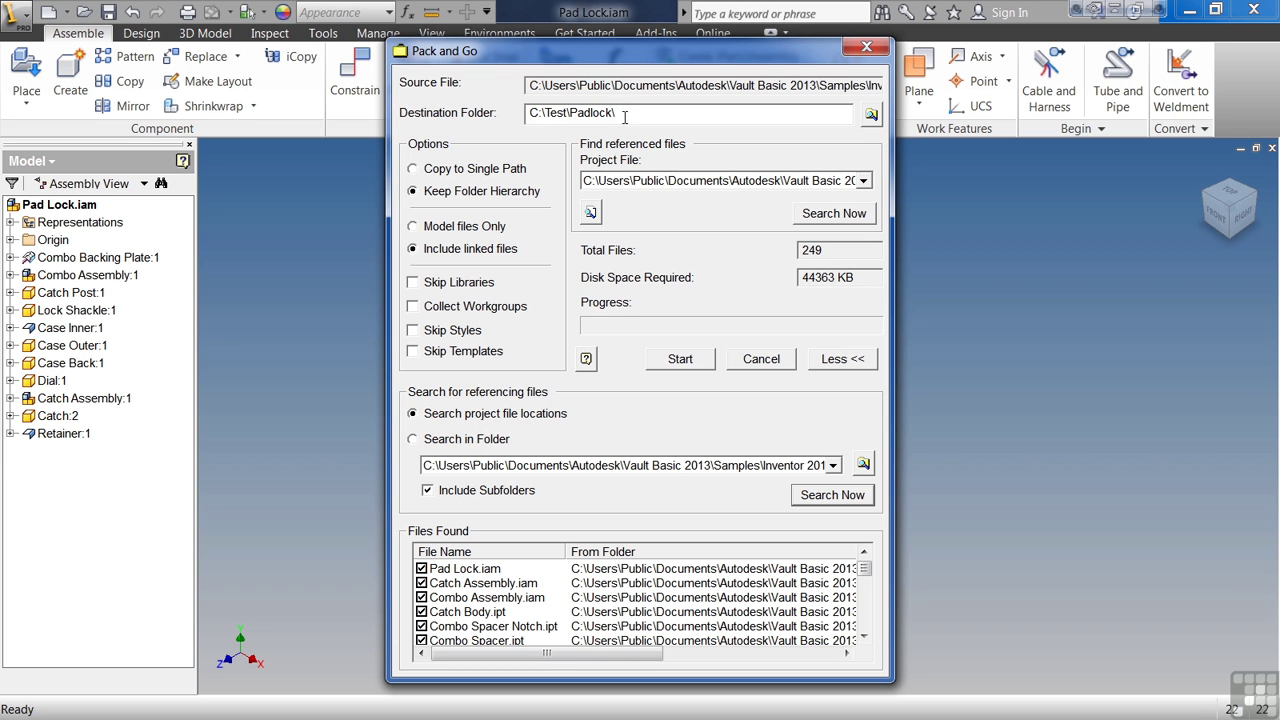
pyautogui.click(681, 365)
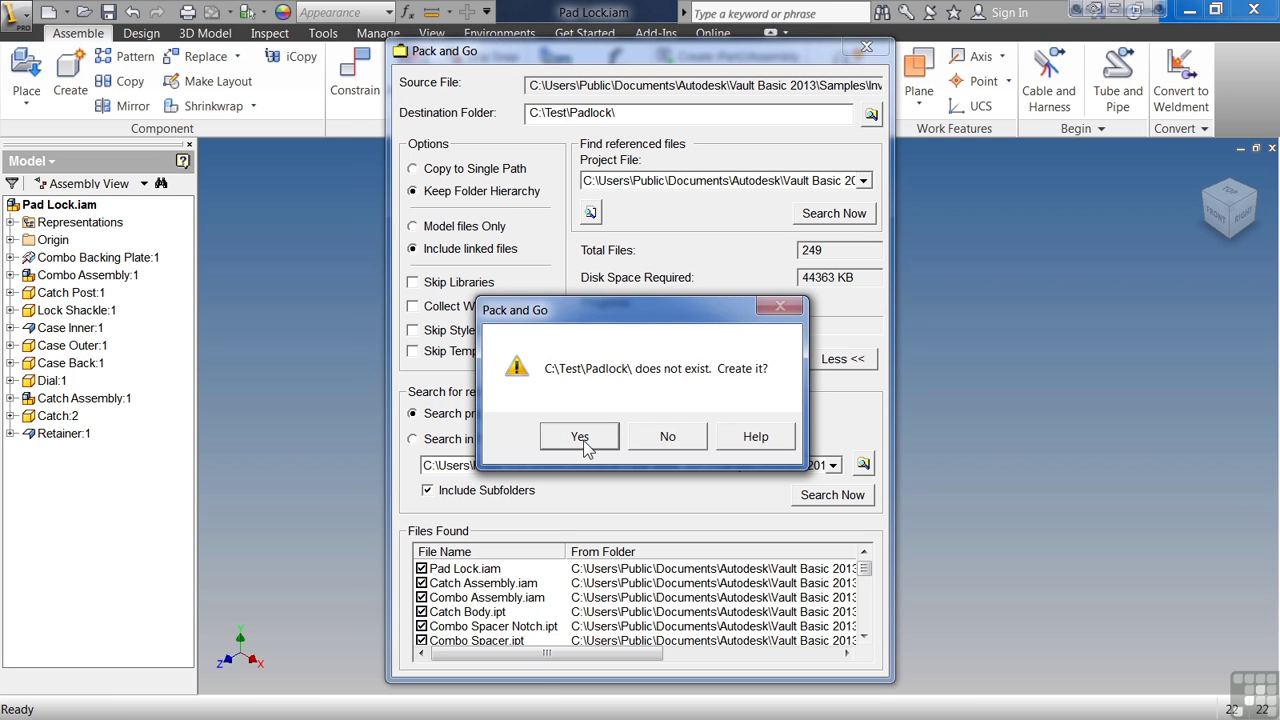
pyautogui.click(580, 437)
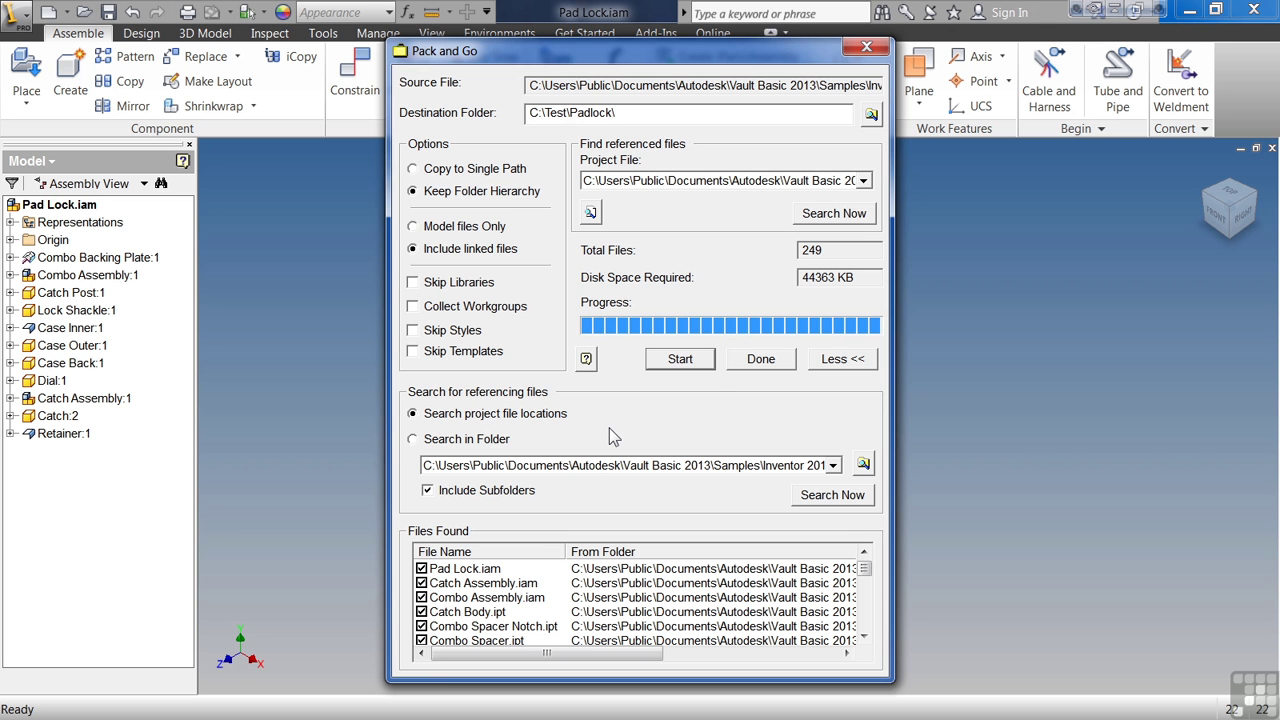
# - Finish and close Pack and Go for the padlock assembly
pyautogui.click(760, 359)
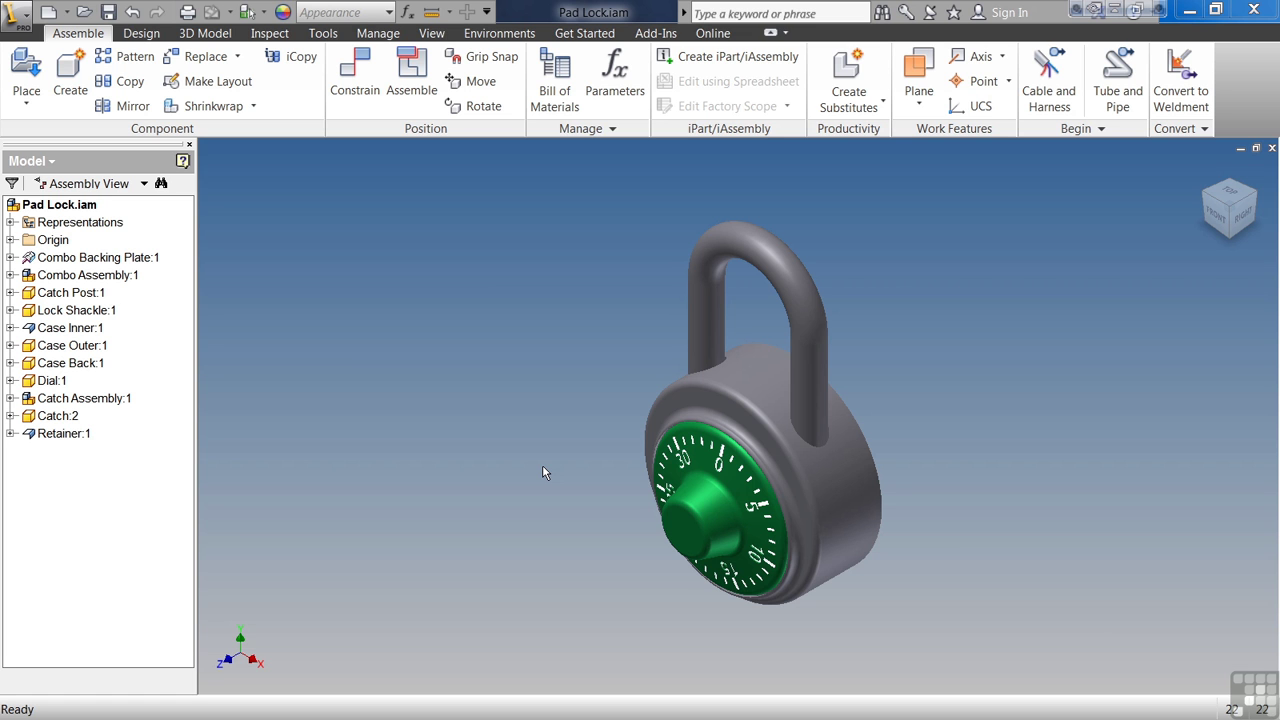
# - Try to make the Default project in the Inventor 2012 folder active while Pad Lock.iam is open
pyautogui.click(585, 33)
pyautogui.click(521, 88)
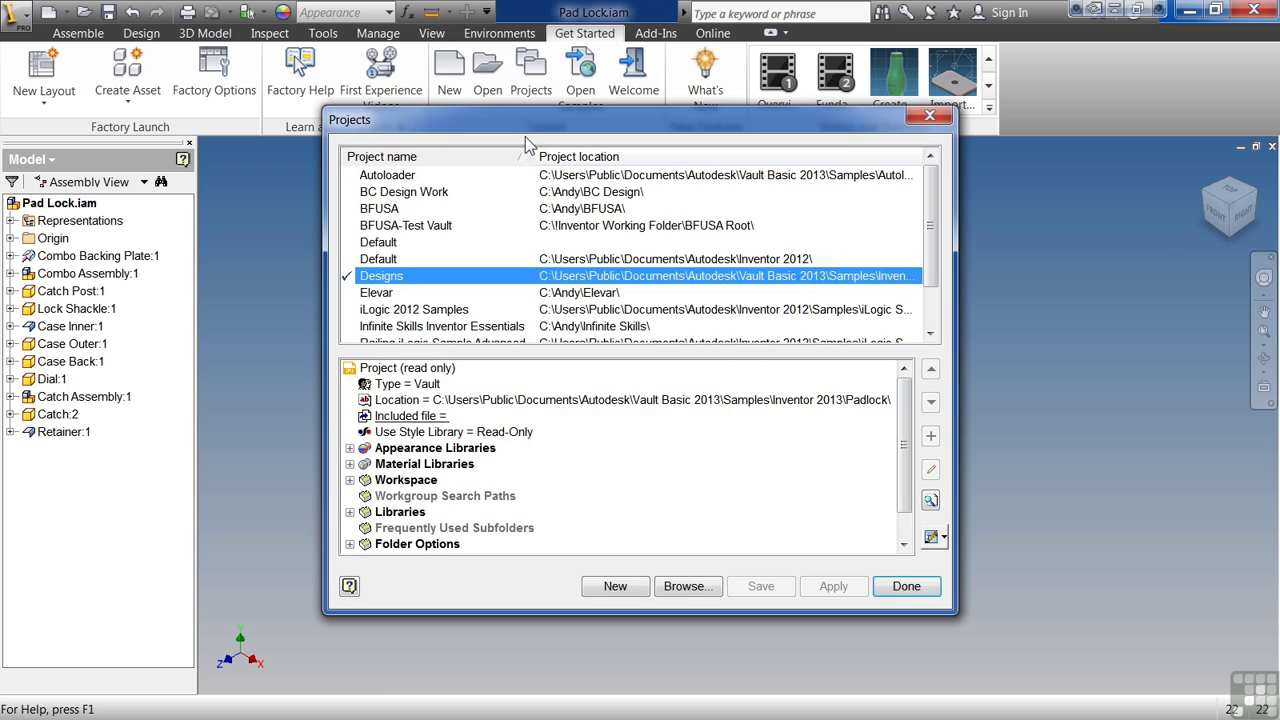
pyautogui.doubleClick(398, 259)
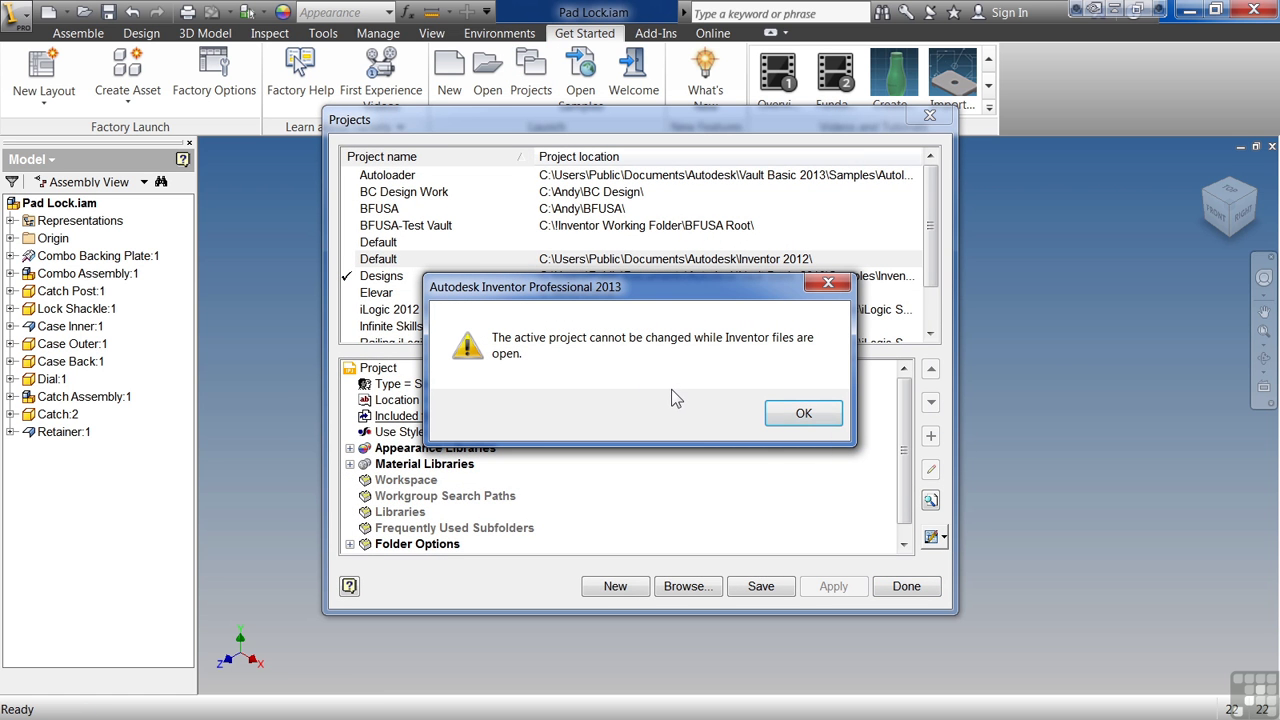
pyautogui.click(806, 414)
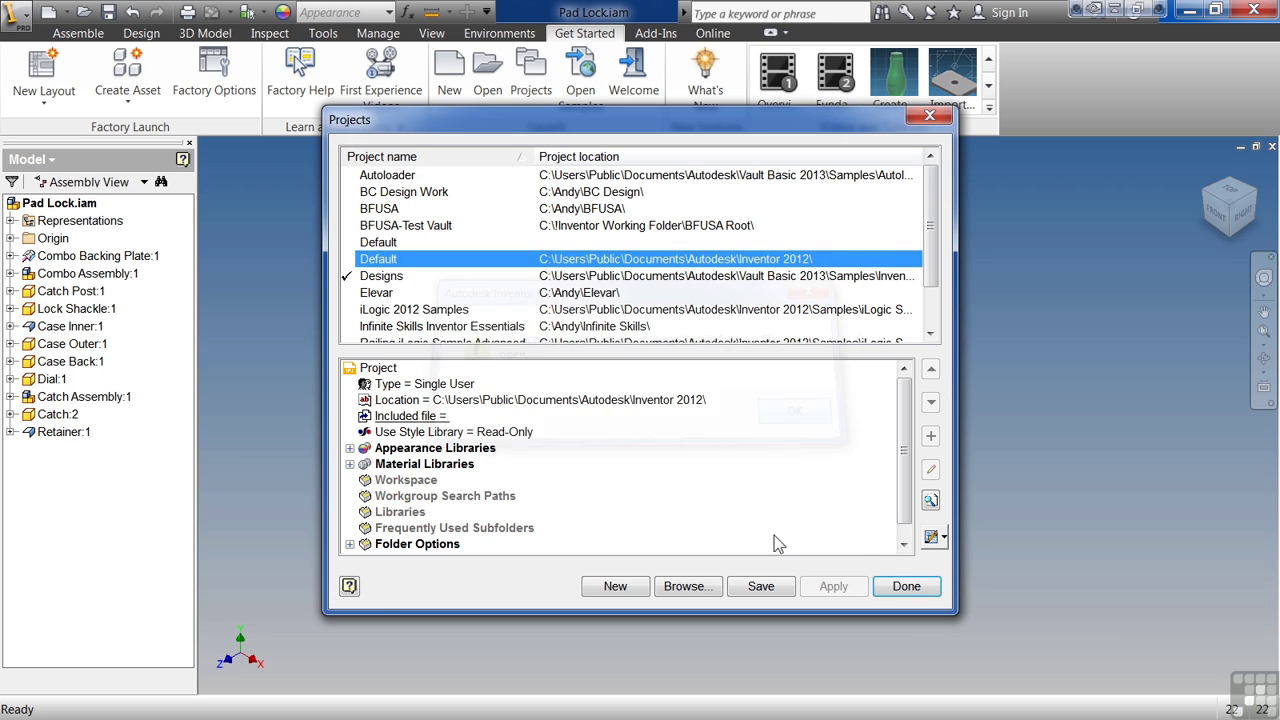
pyautogui.click(906, 589)
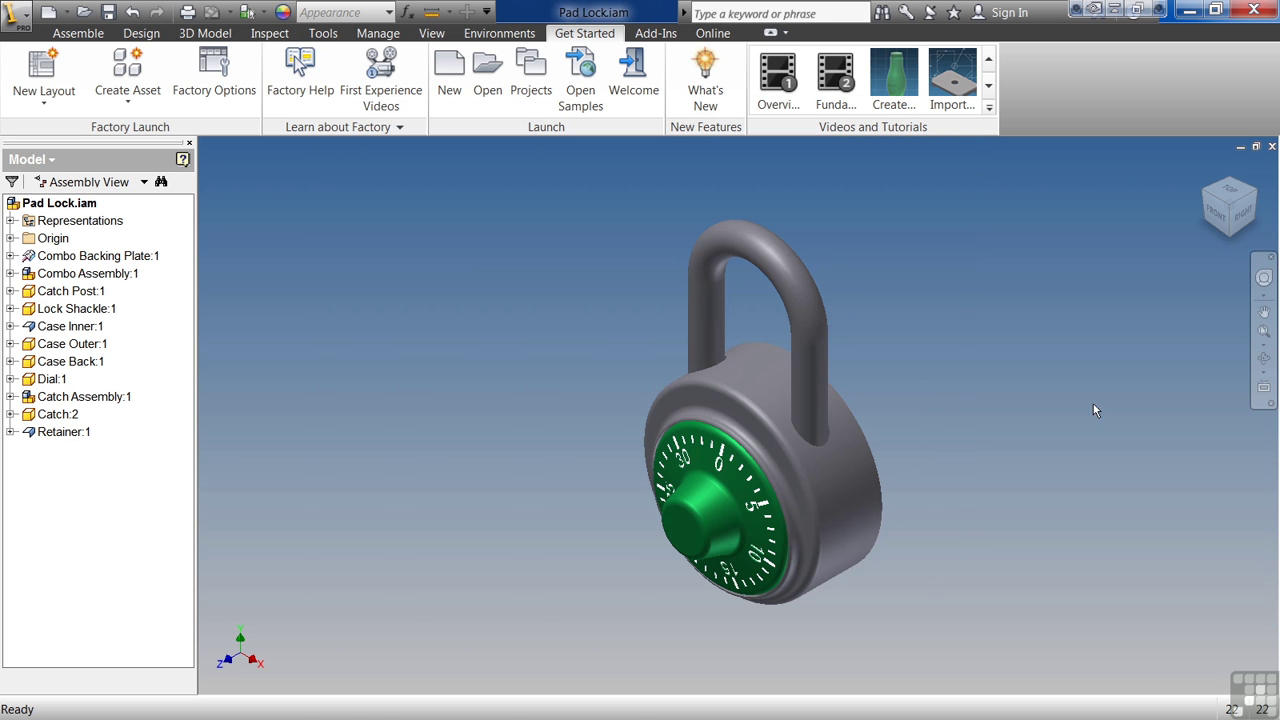
# - Close Pad Lock.iam and make Infinite Skills Inventor Essentials the active project
pyautogui.click(1272, 147)
pyautogui.click(193, 75)
pyautogui.click(435, 327)
pyautogui.doubleClick(435, 330)
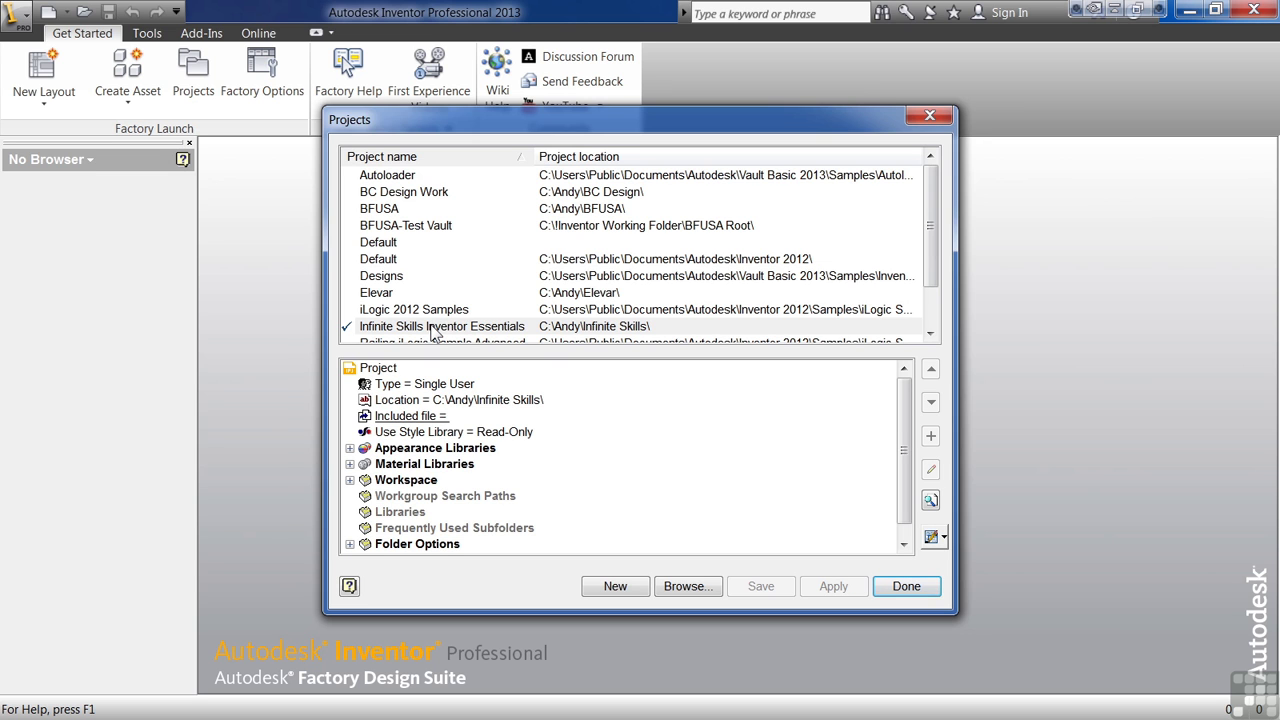
# - Browse for an existing project file and open Infinite Skills Inventor Essentials.ipj from the Infinite Skills folder
pyautogui.click(931, 203)
pyautogui.moveTo(931, 208); pyautogui.dragTo(938, 274)
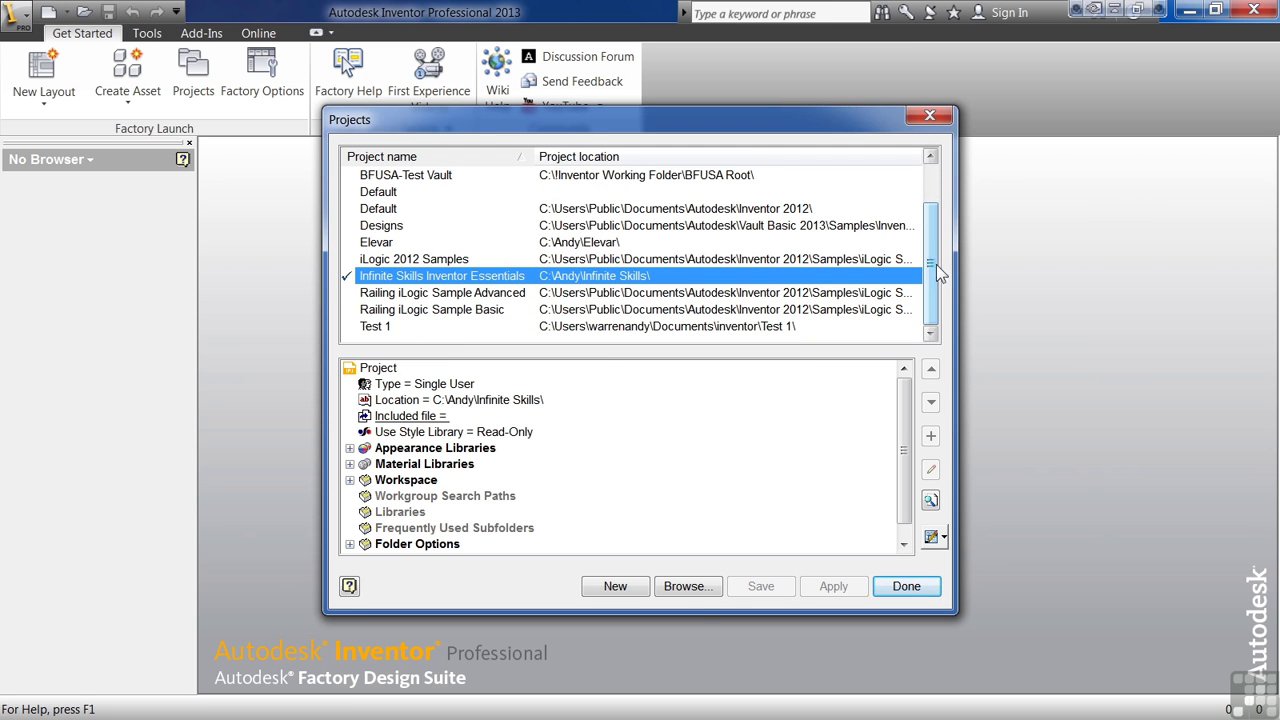
pyautogui.click(685, 586)
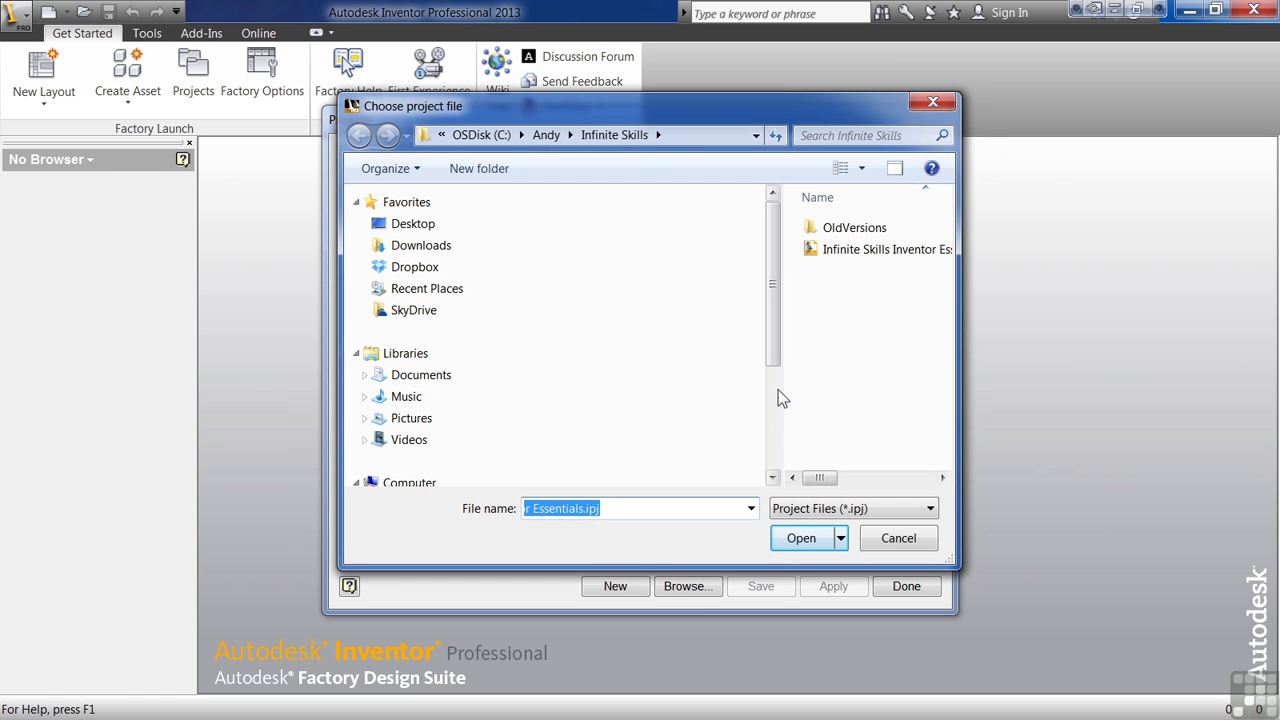
pyautogui.moveTo(783, 388); pyautogui.dragTo(572, 397)
pyautogui.moveTo(786, 404); pyautogui.dragTo(566, 400)
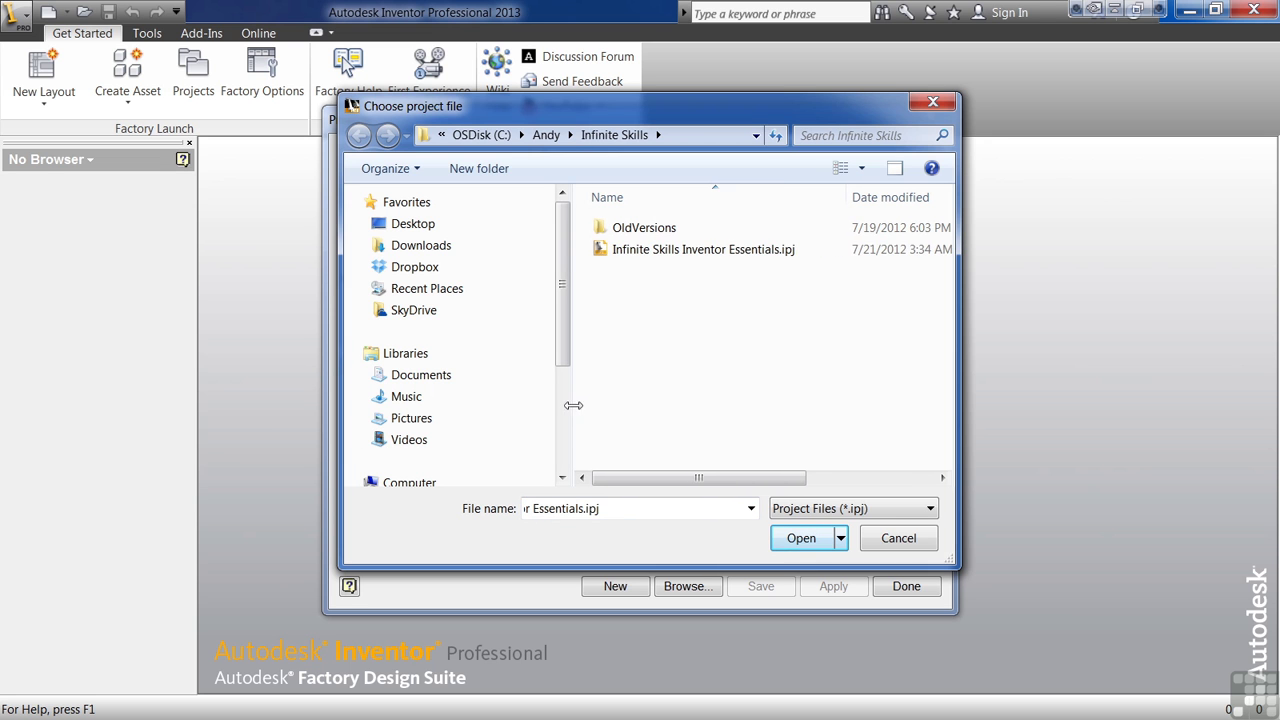
pyautogui.click(655, 250)
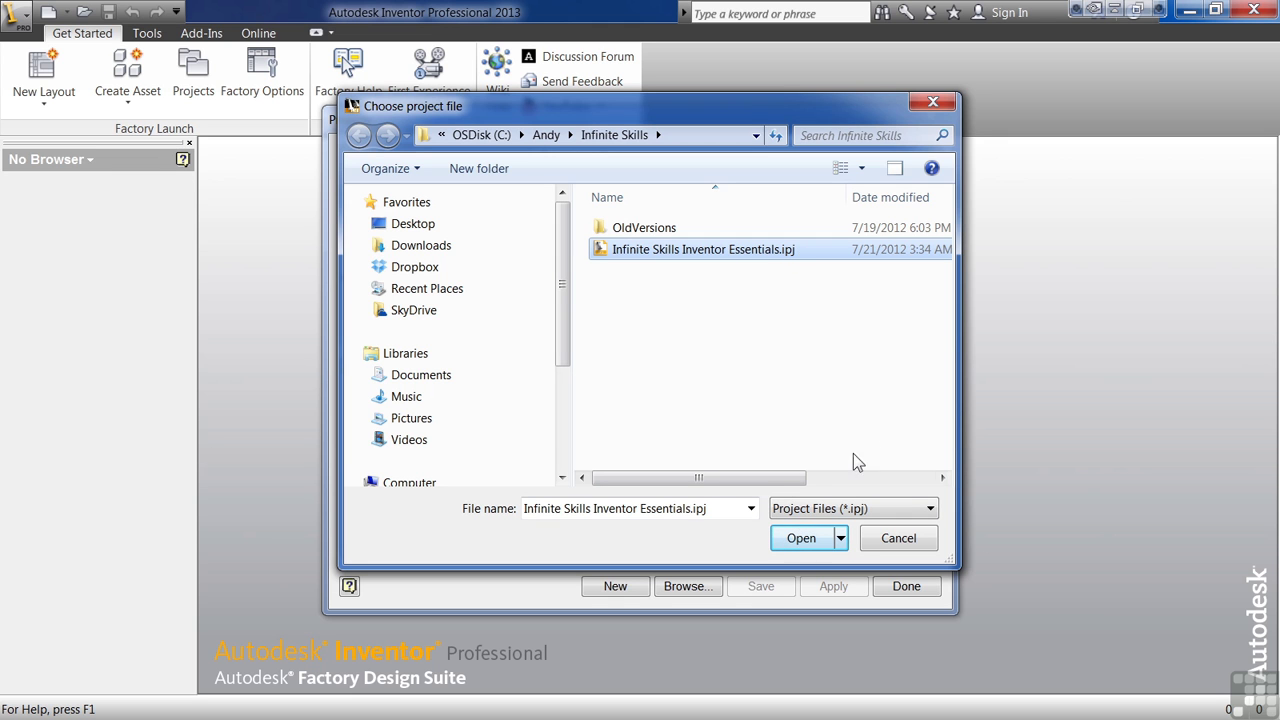
pyautogui.click(801, 545)
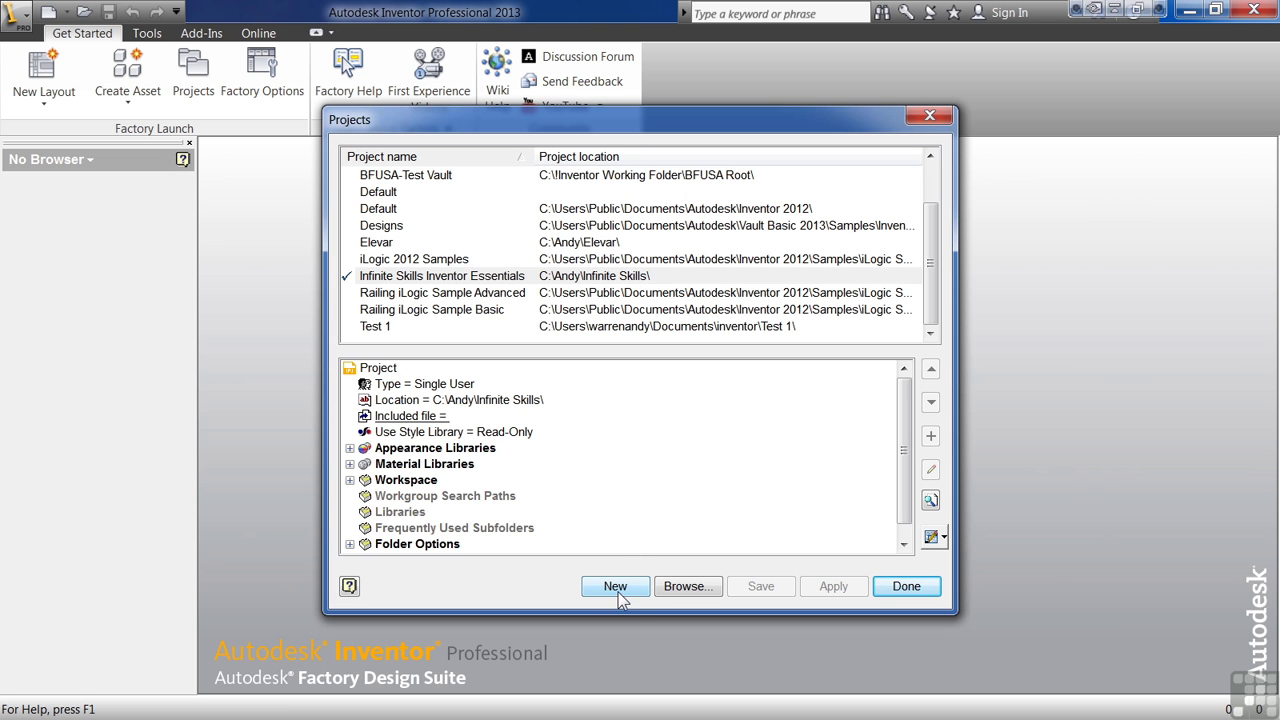
# - Start a new single user project and name it Library
pyautogui.click(618, 587)
pyautogui.click(515, 262)
pyautogui.moveTo(549, 187); pyautogui.dragTo(787, 150)
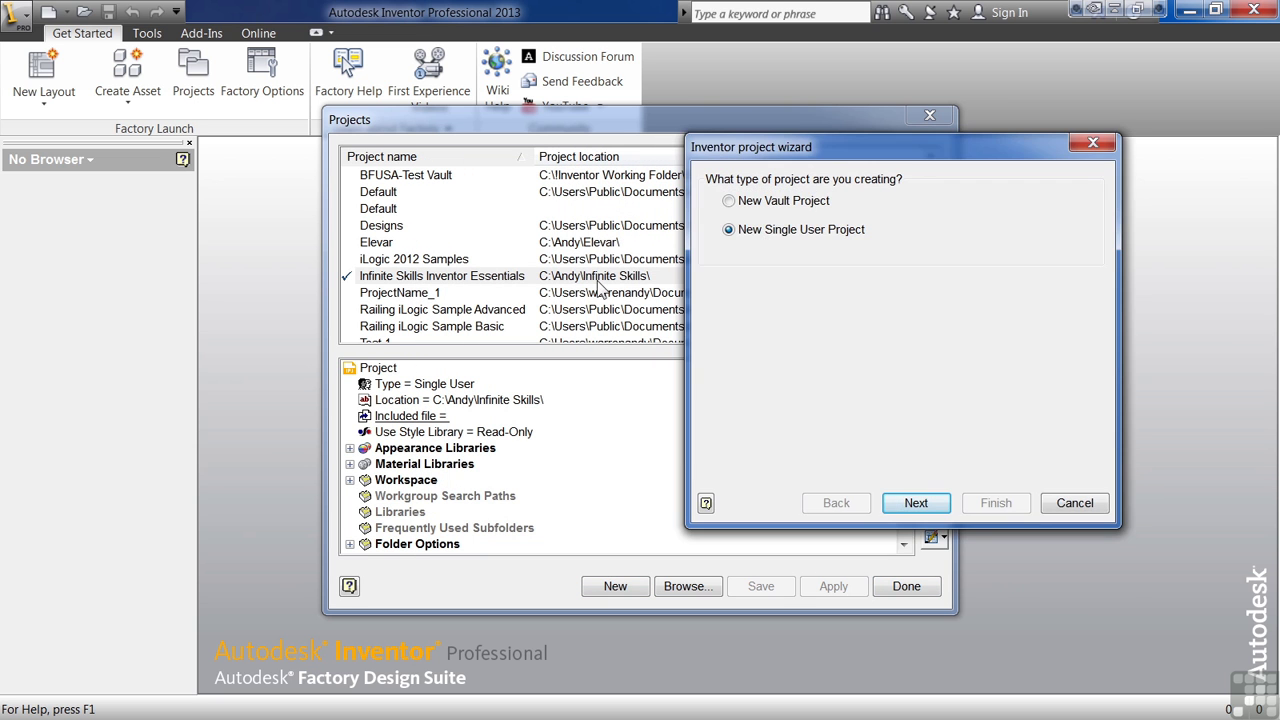
pyautogui.click(937, 506)
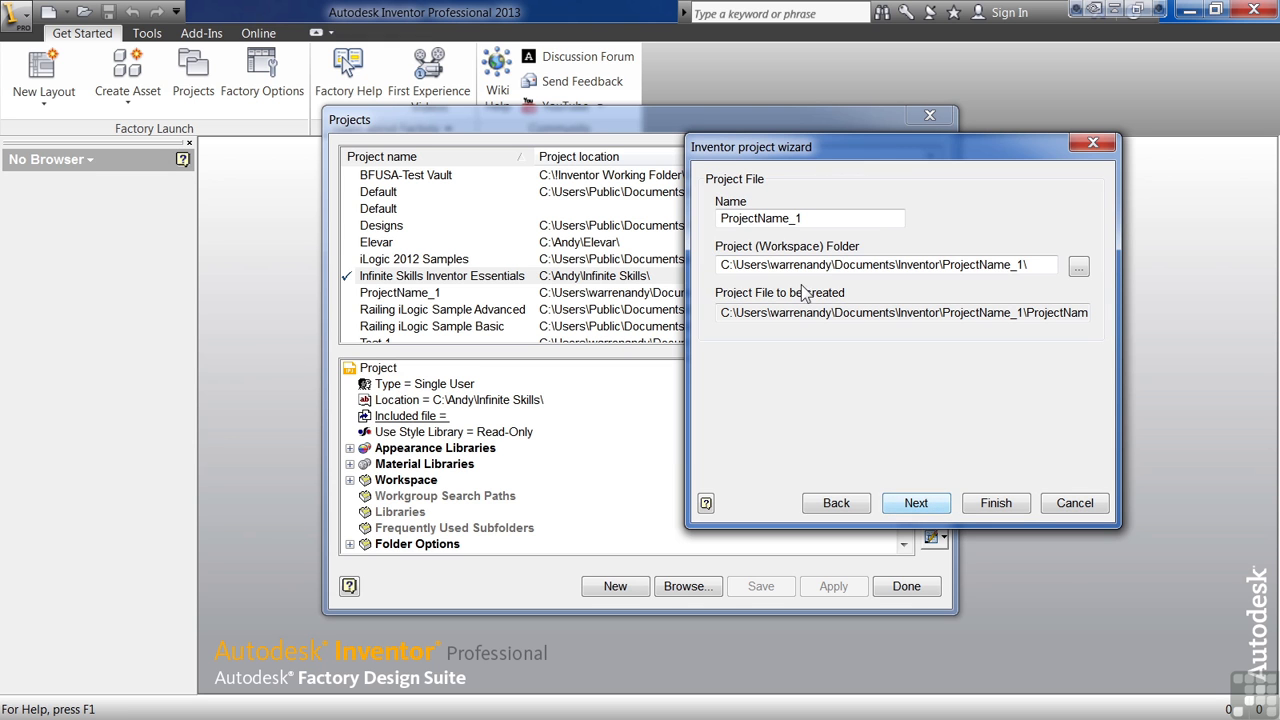
pyautogui.doubleClick(826, 214)
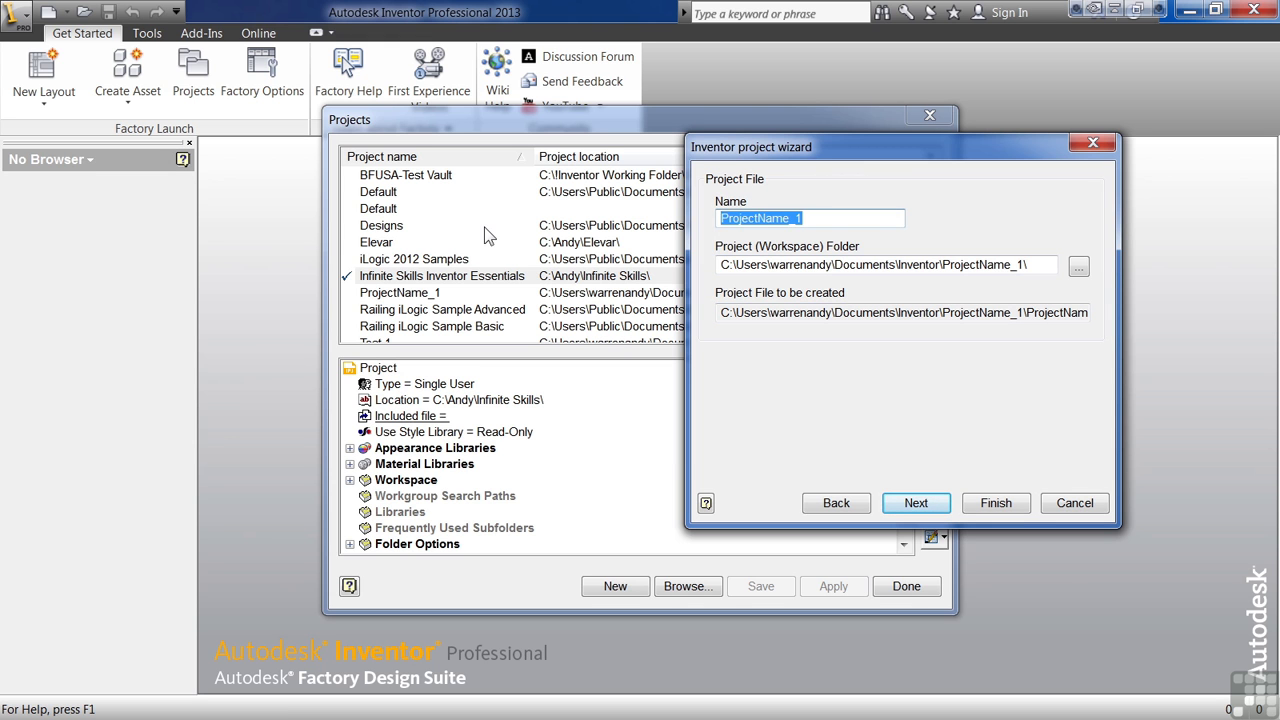
pyautogui.write('Library')
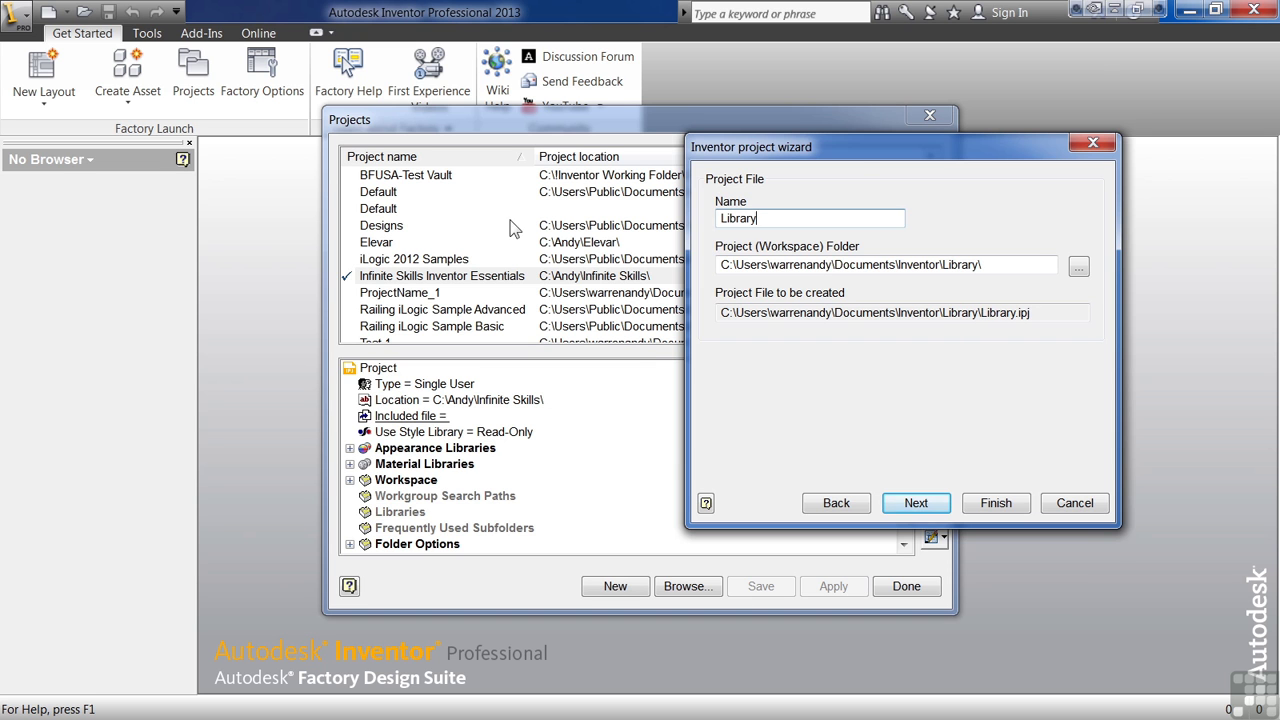
# - Create a Lib folder inside Infinite Skills, use it as the Library project's workspace folder, and finish the project
pyautogui.click(1078, 266)
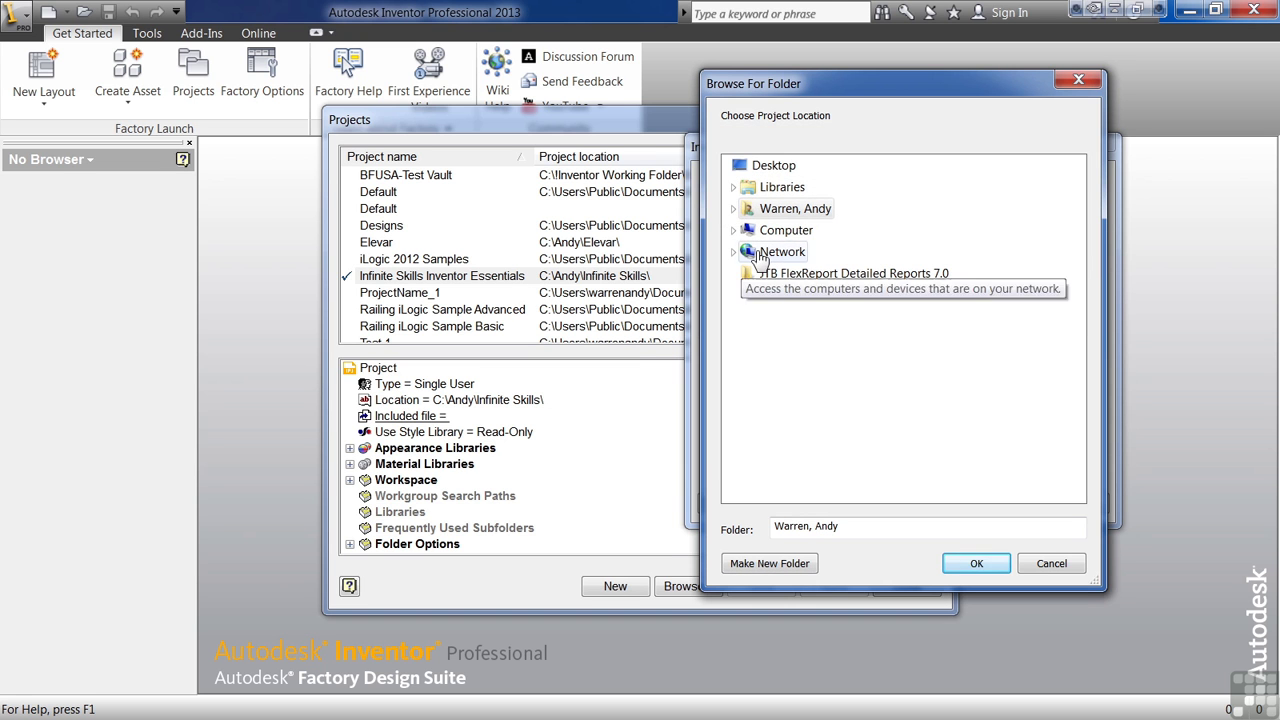
pyautogui.click(735, 230)
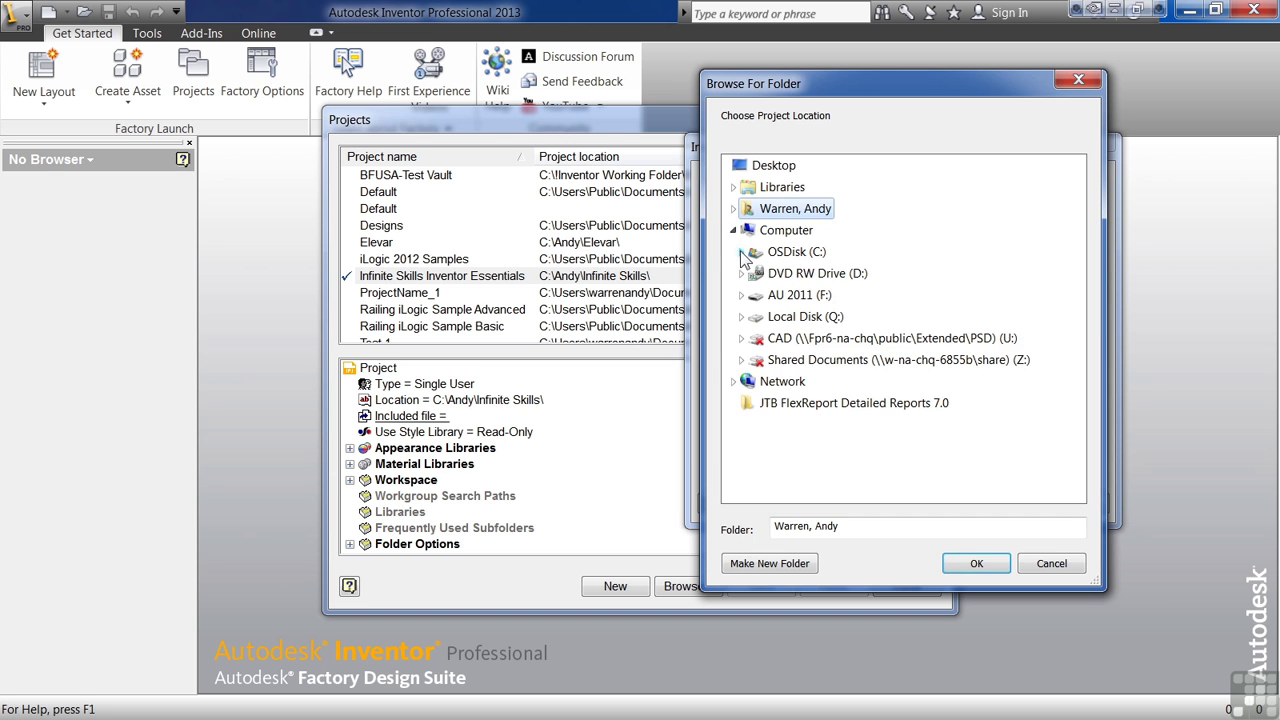
pyautogui.click(740, 250)
pyautogui.click(751, 229)
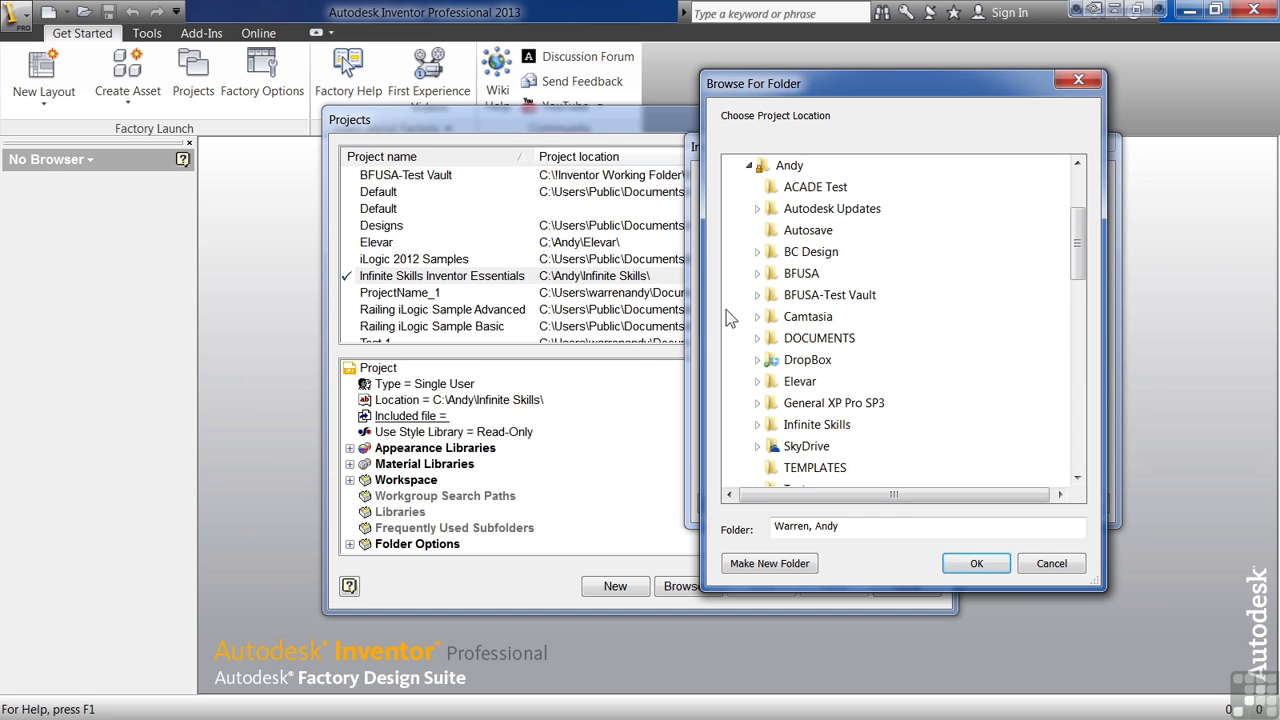
pyautogui.click(757, 424)
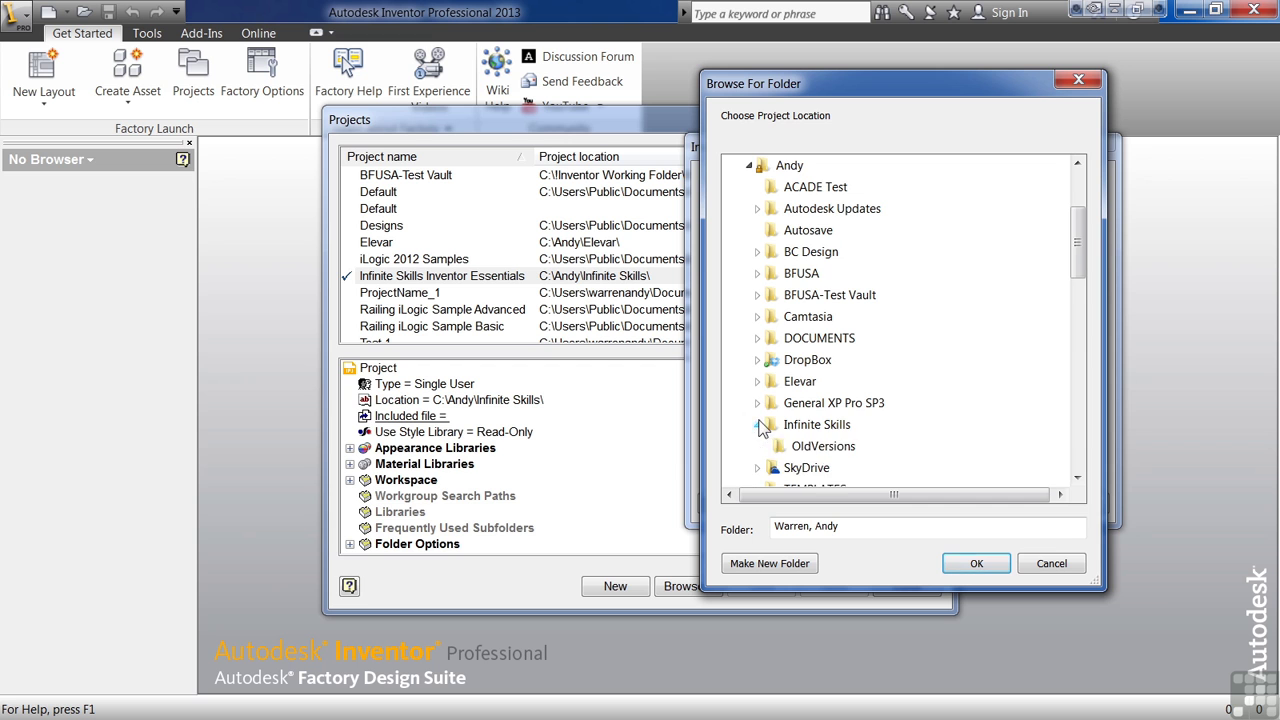
pyautogui.click(800, 428)
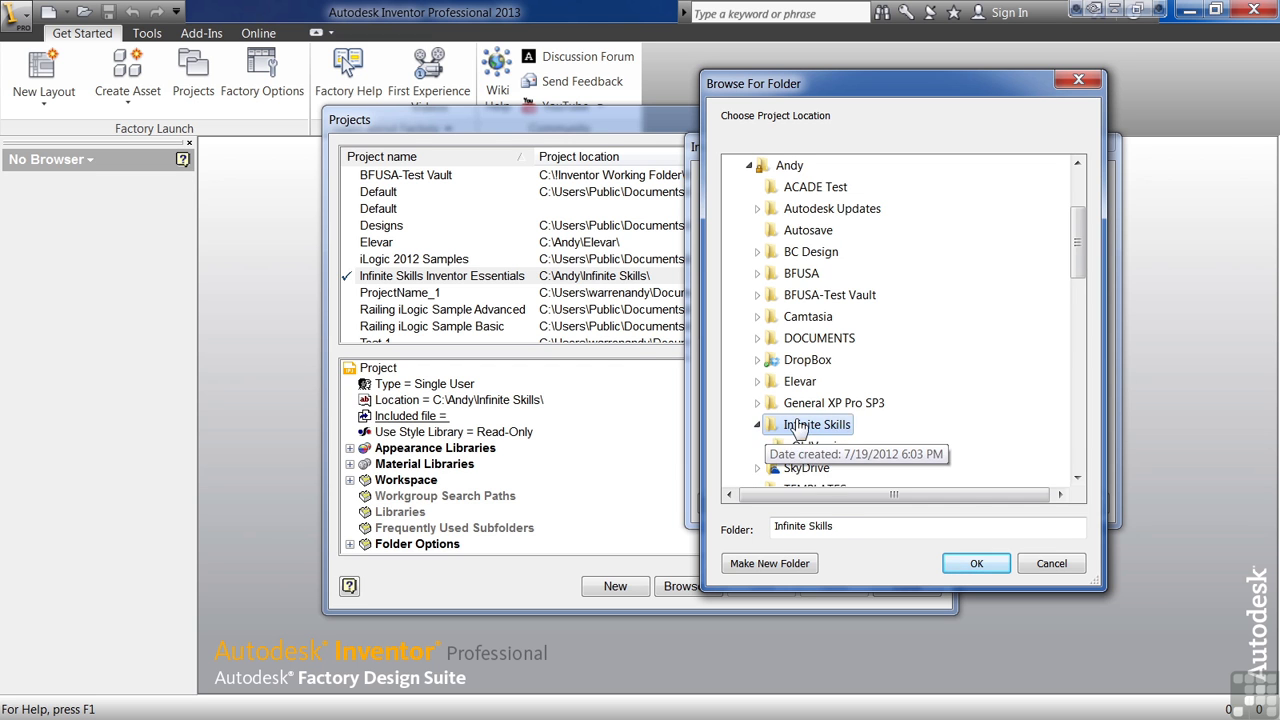
pyautogui.click(812, 563)
pyautogui.write('Lib')
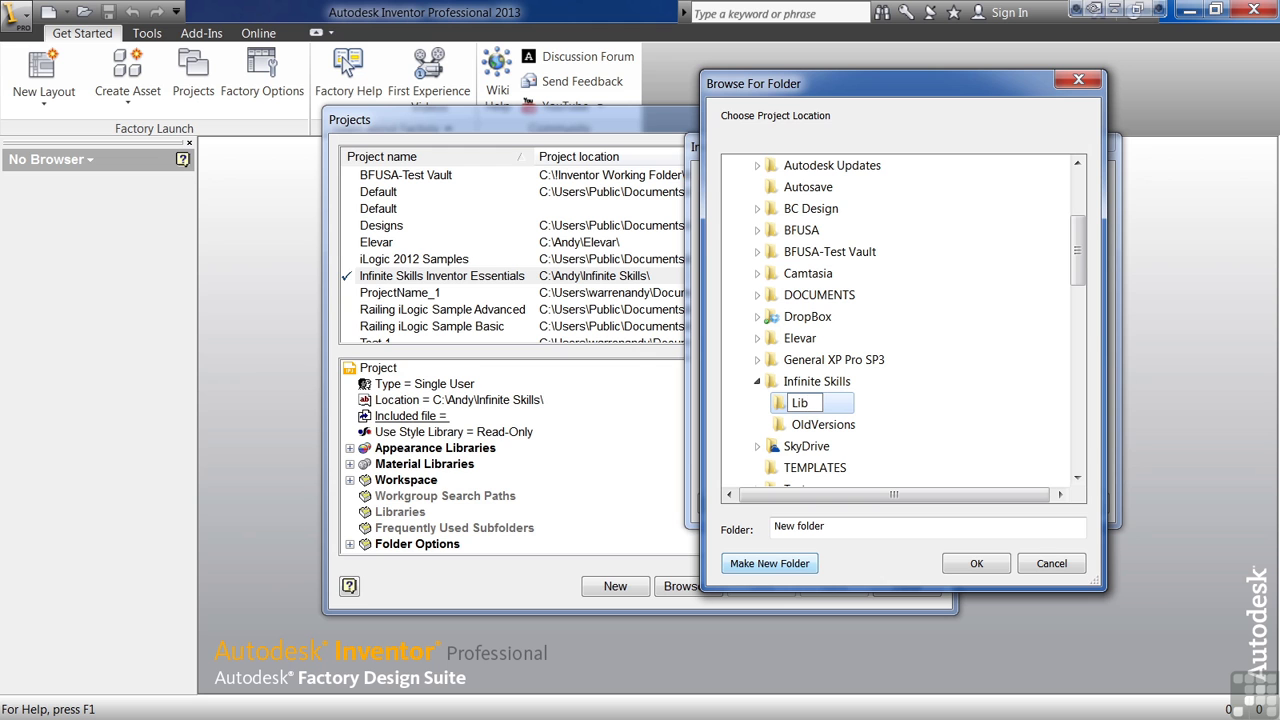
pyautogui.press('Return')
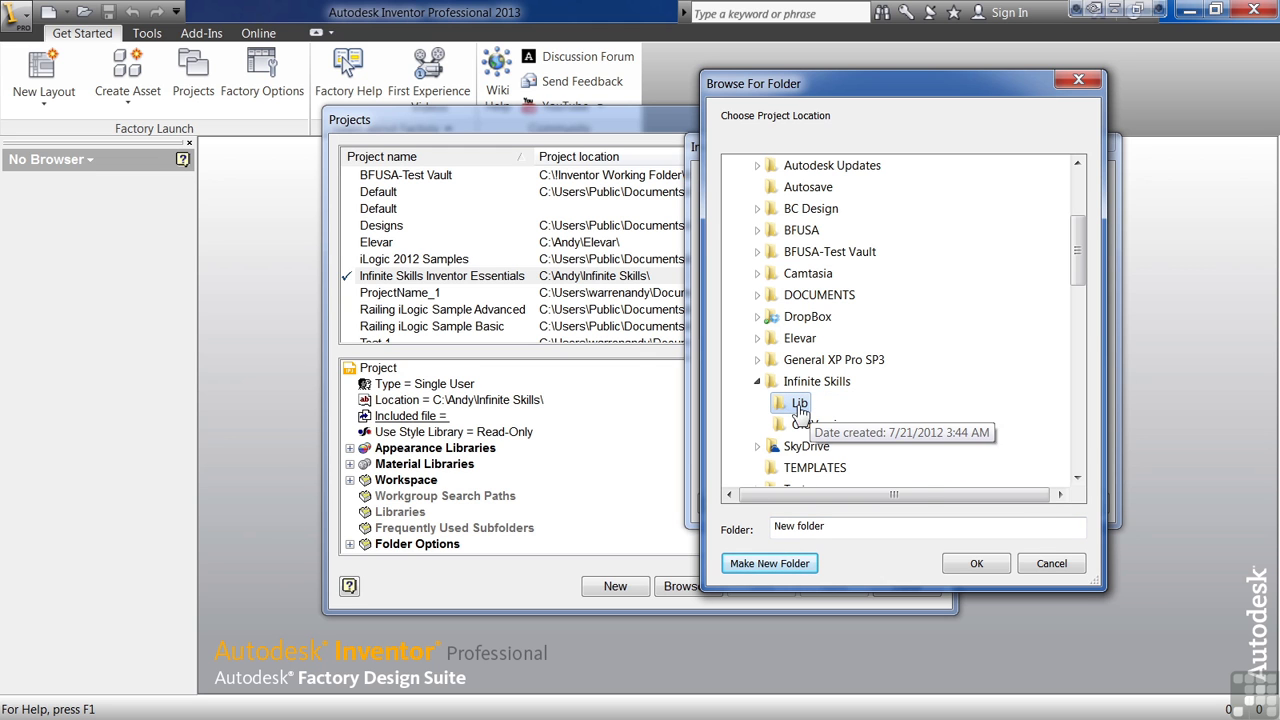
pyautogui.click(976, 563)
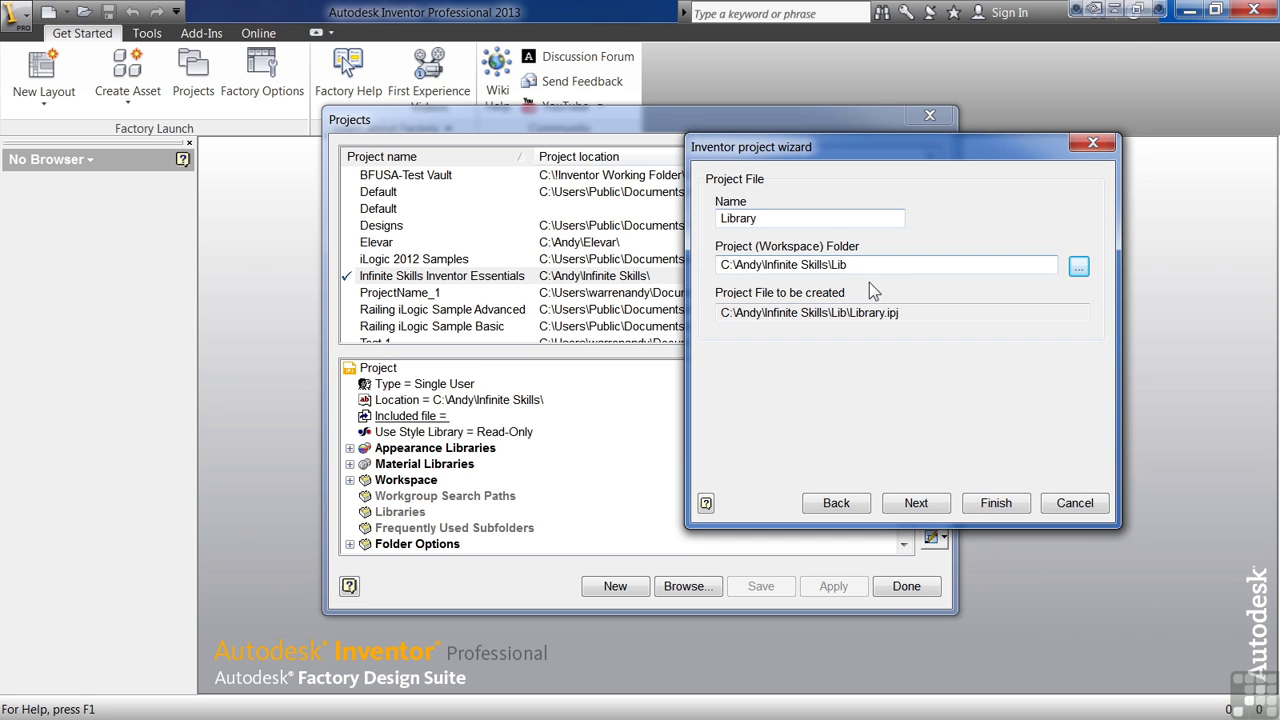
pyautogui.click(975, 503)
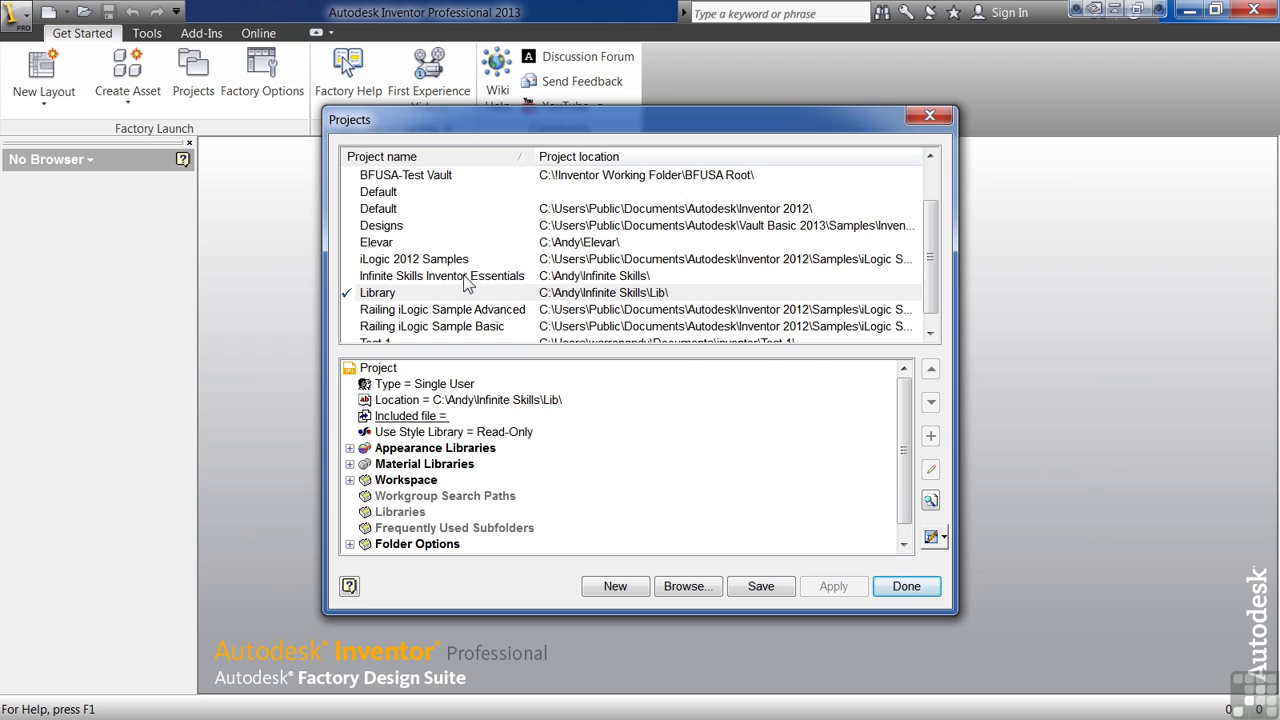
# - Make Infinite Skills Inventor Essentials the active project and add a path entry to its Libraries
pyautogui.doubleClick(468, 280)
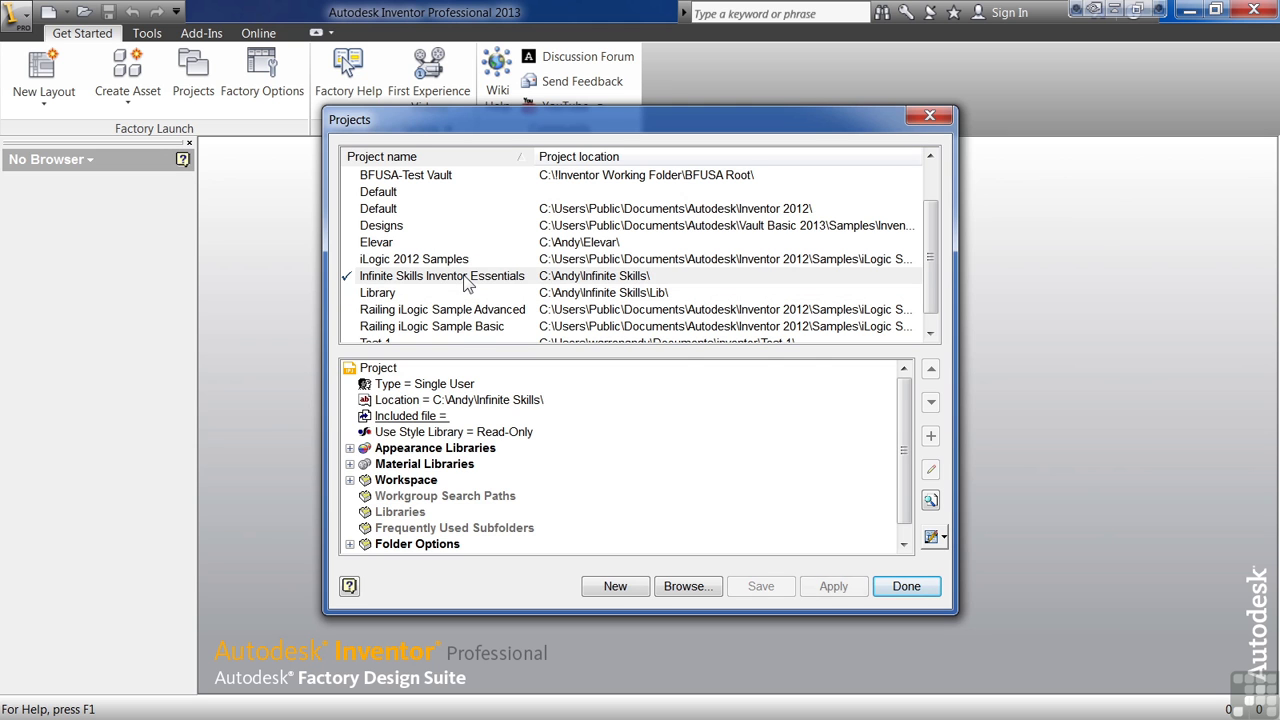
pyautogui.click(418, 514)
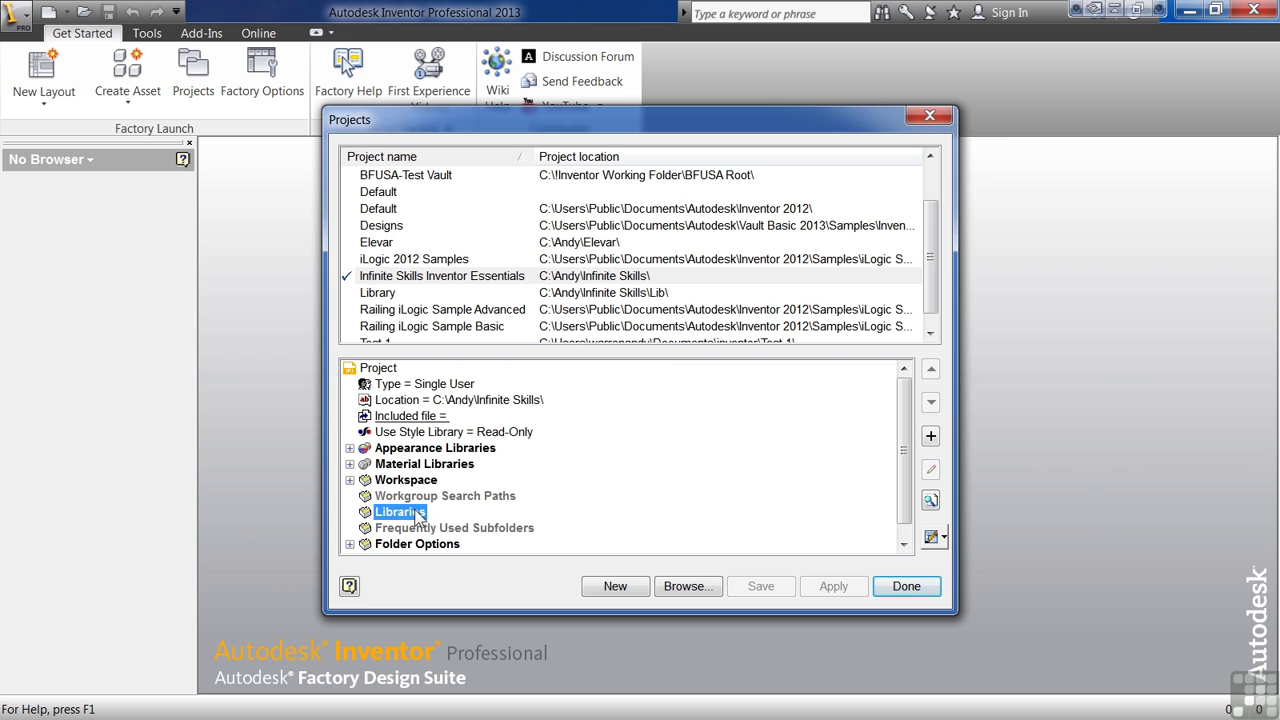
pyautogui.click(930, 437)
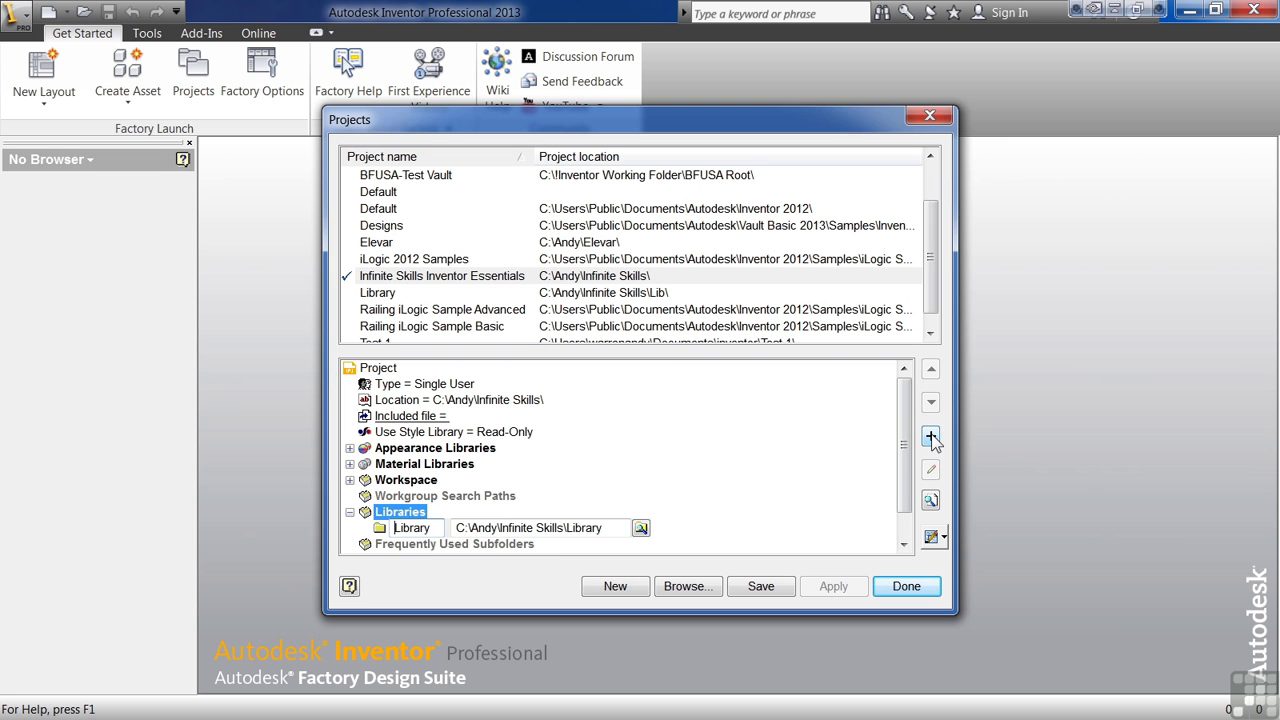
# - Point the new library path to the Lib folder inside Infinite Skills and save the project
pyautogui.click(640, 527)
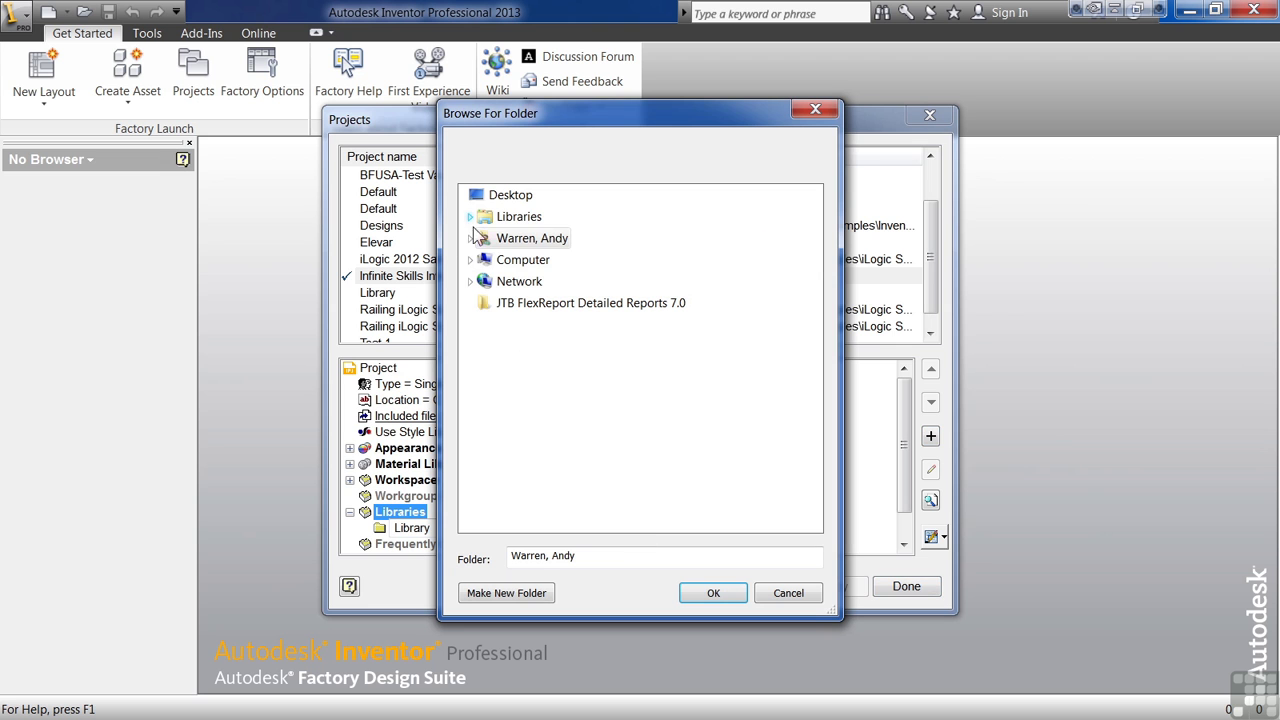
pyautogui.click(470, 260)
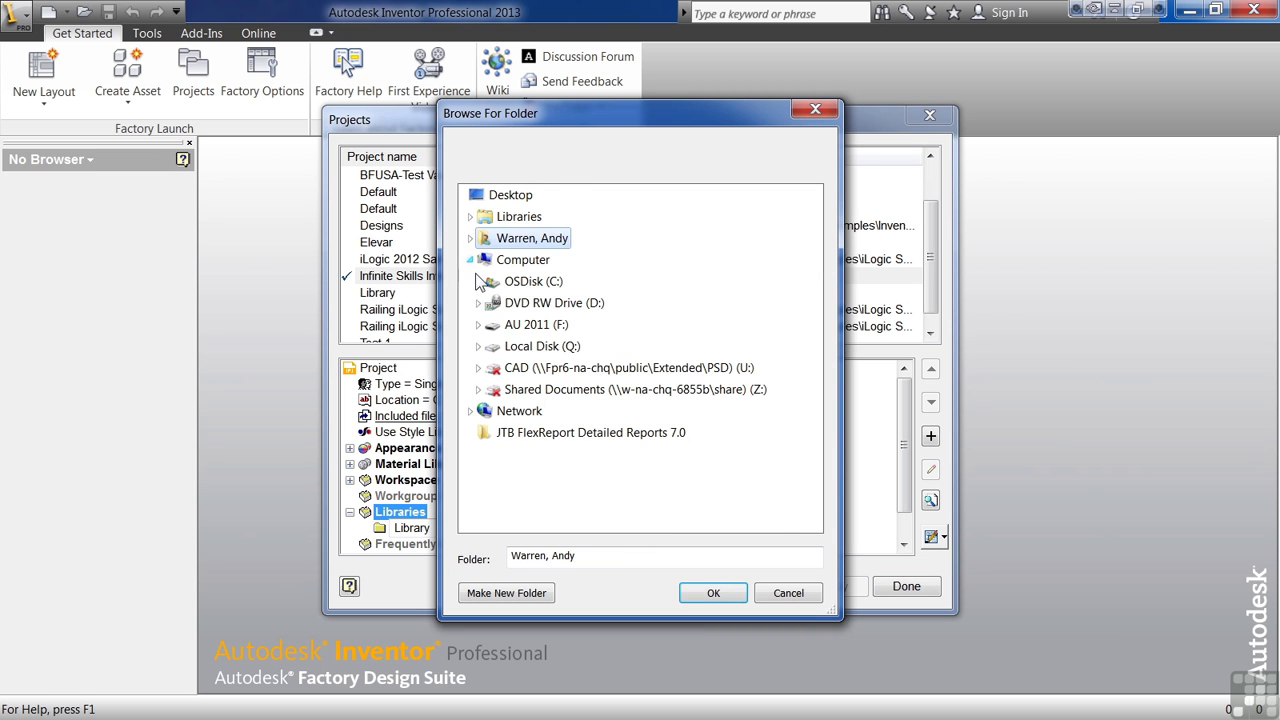
pyautogui.click(479, 283)
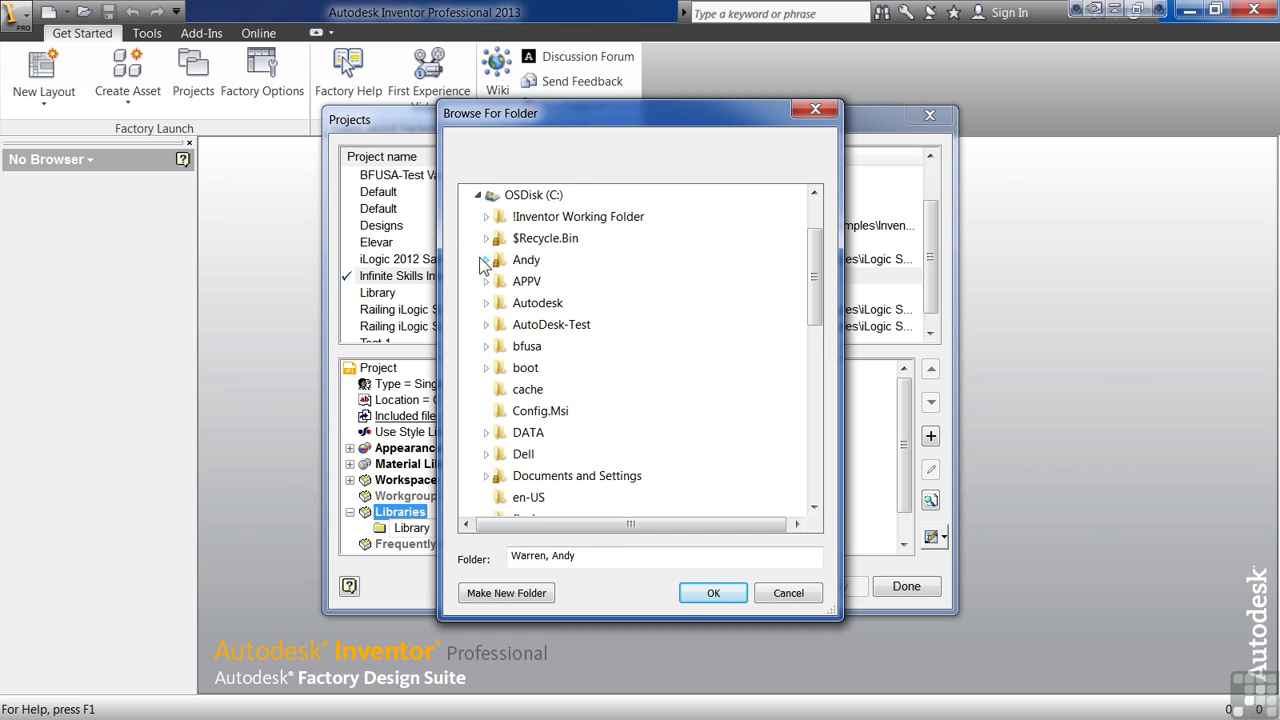
pyautogui.click(478, 259)
pyautogui.click(494, 454)
pyautogui.moveTo(630, 113); pyautogui.dragTo(836, 56)
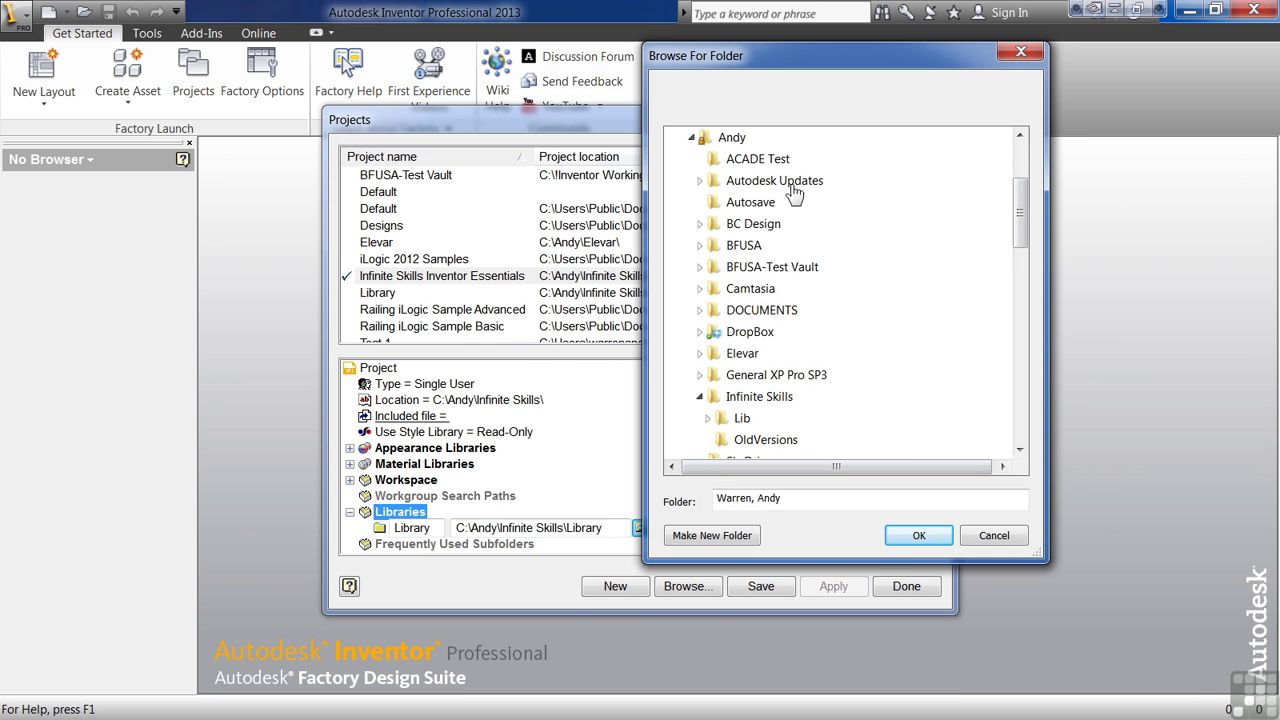
pyautogui.click(740, 418)
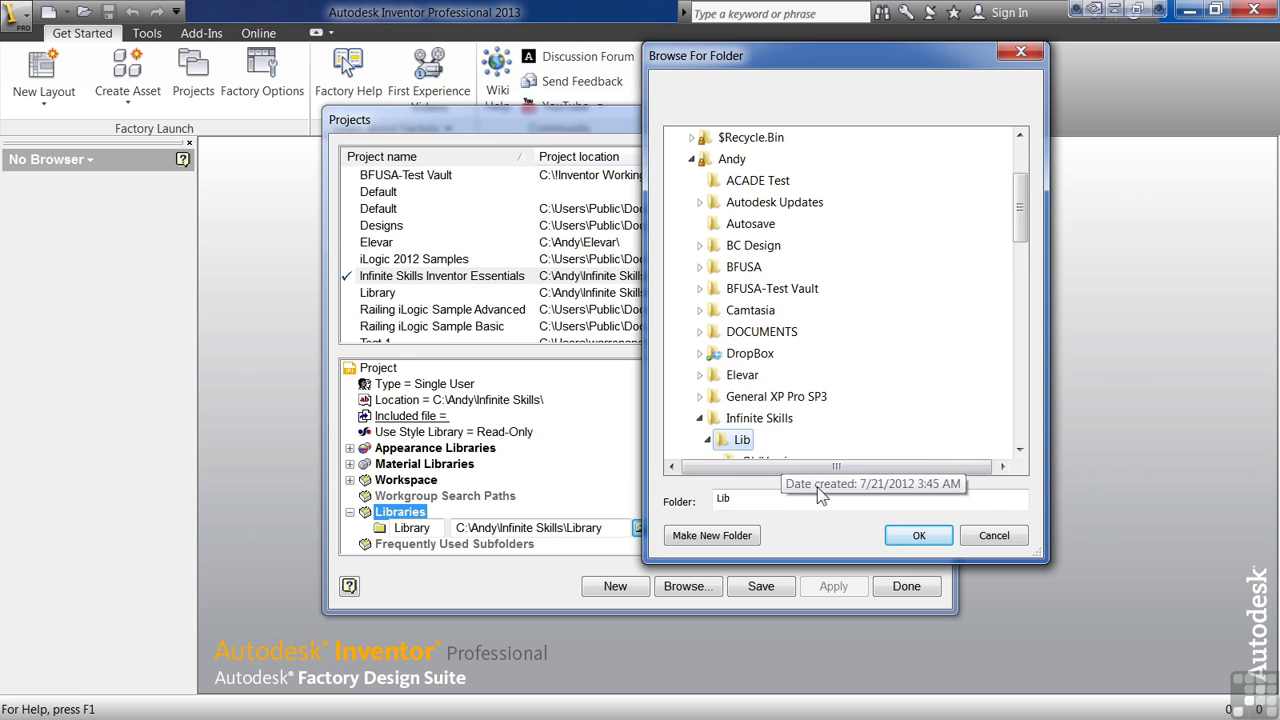
pyautogui.click(933, 533)
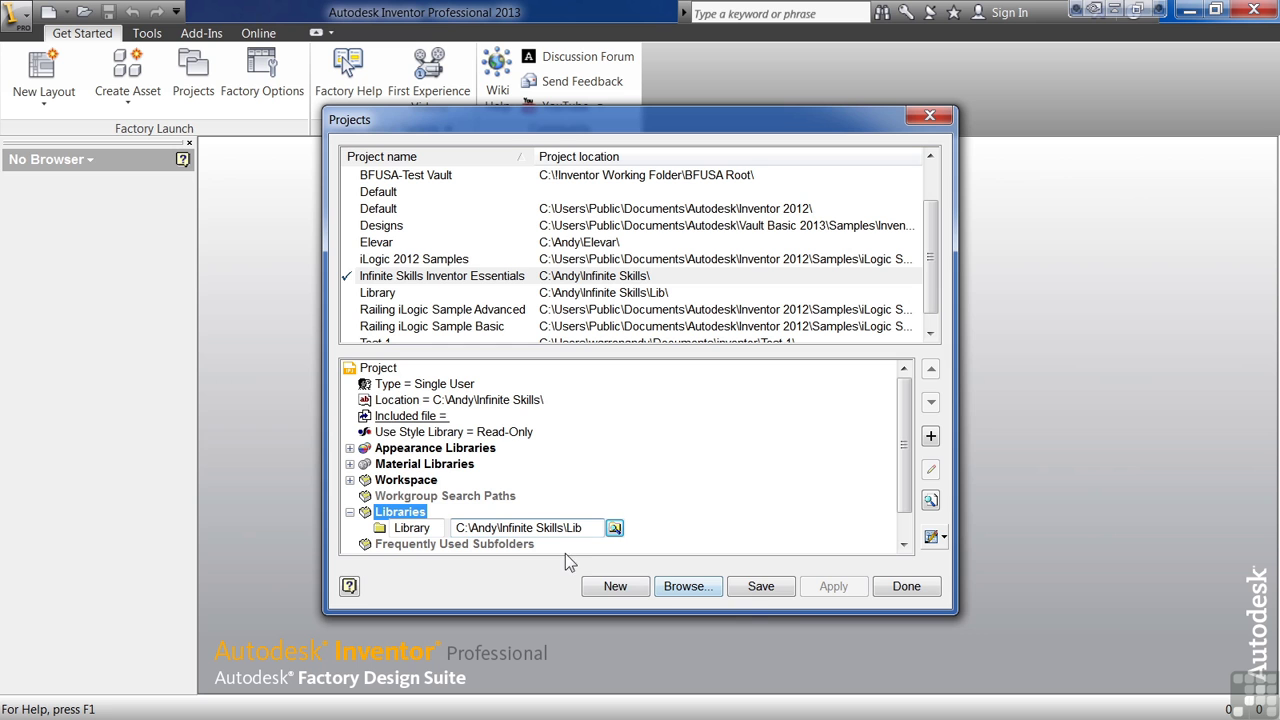
pyautogui.click(758, 590)
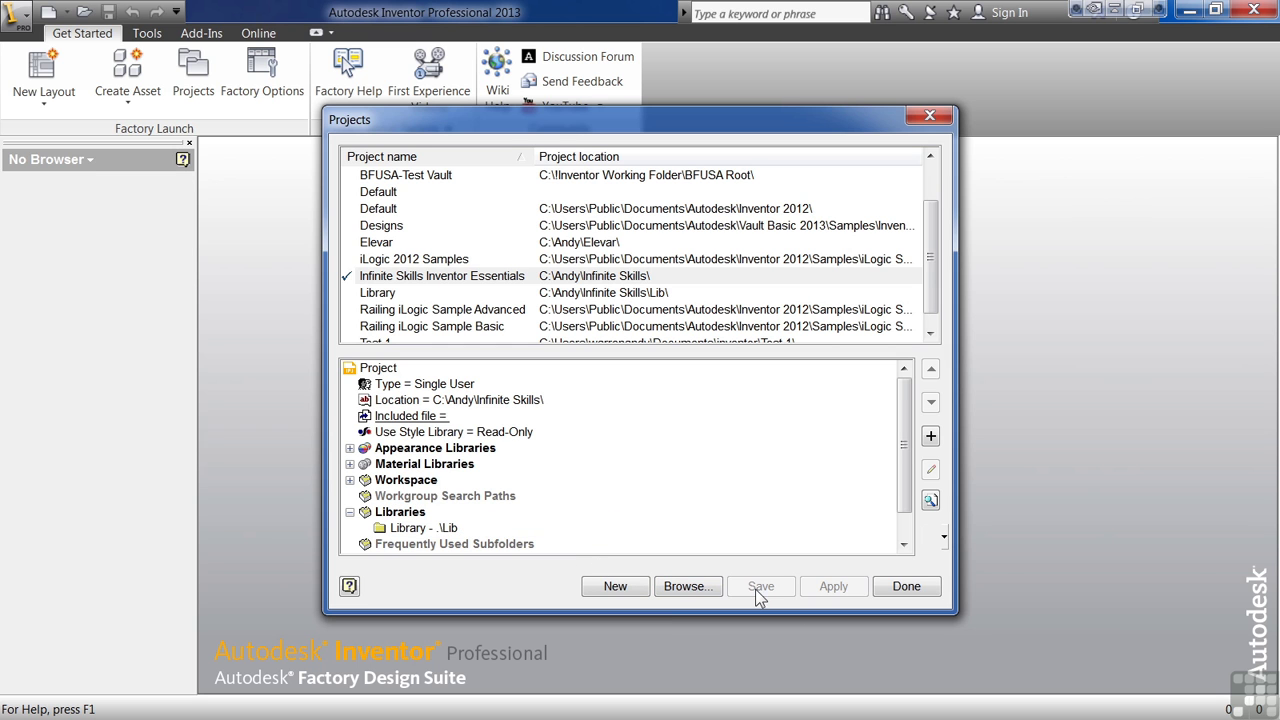